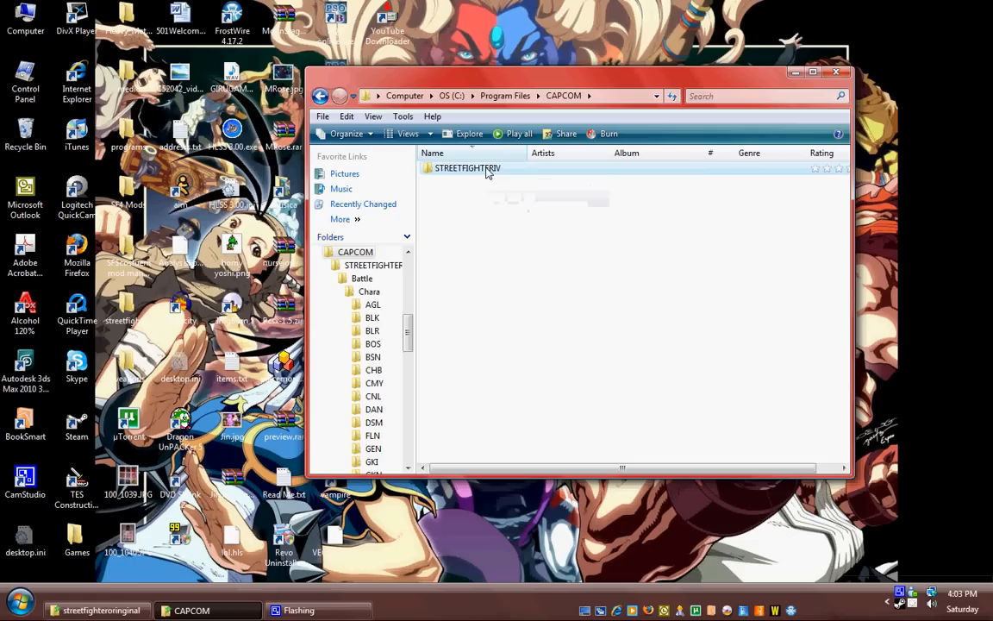
Open the Chara folder inside the Battle folder of STREETFIGHTERIV
click(428, 175)
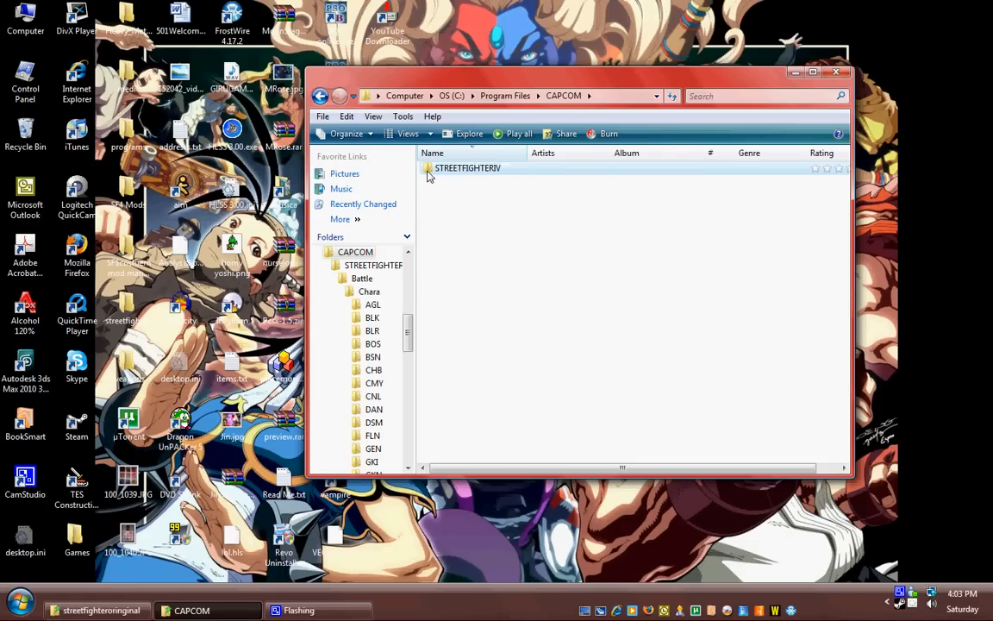
double_click(429, 175)
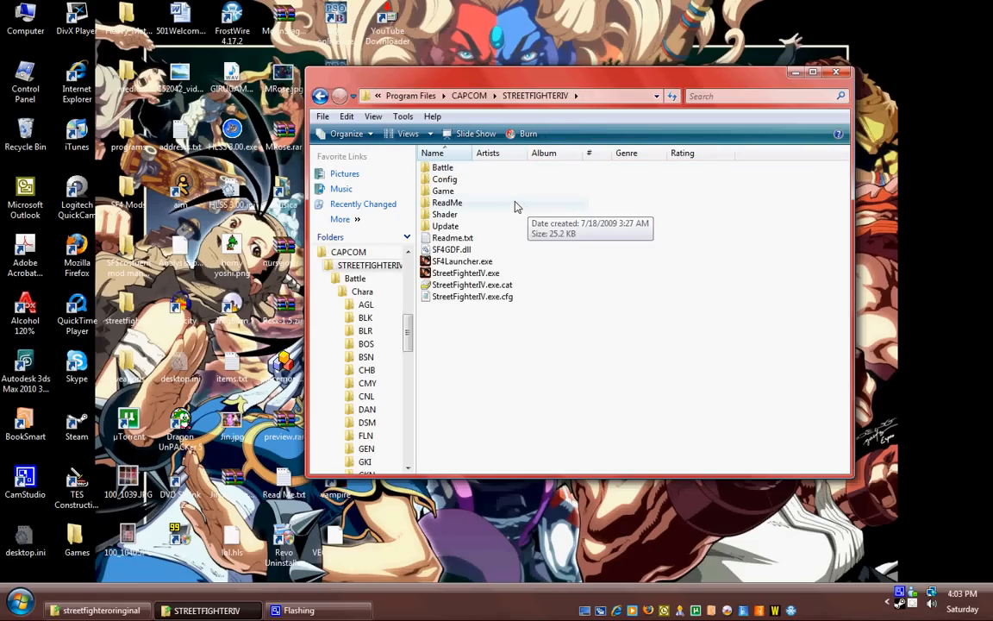
double_click(444, 168)
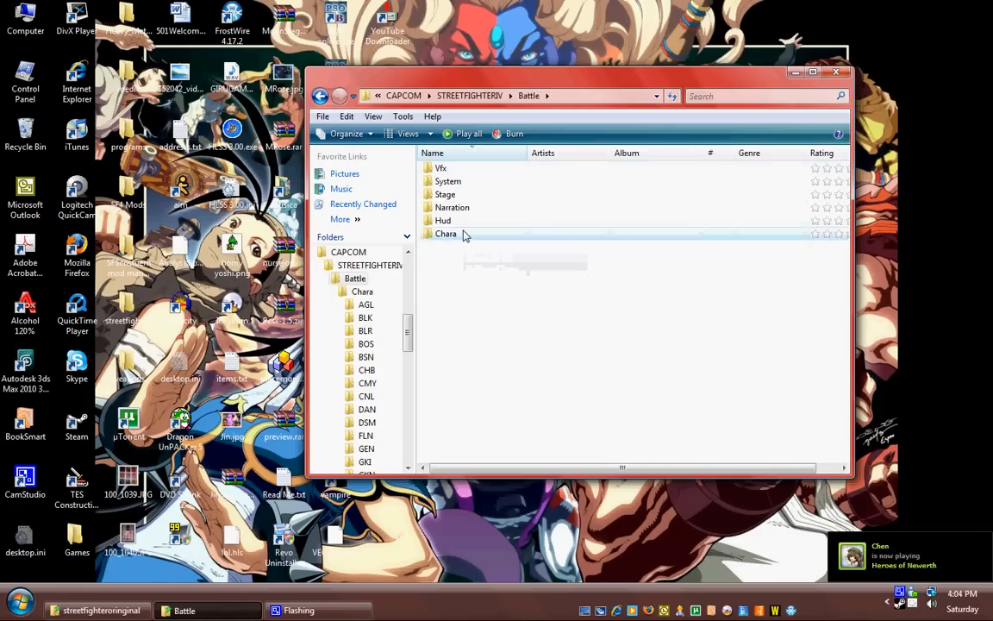
double_click(463, 234)
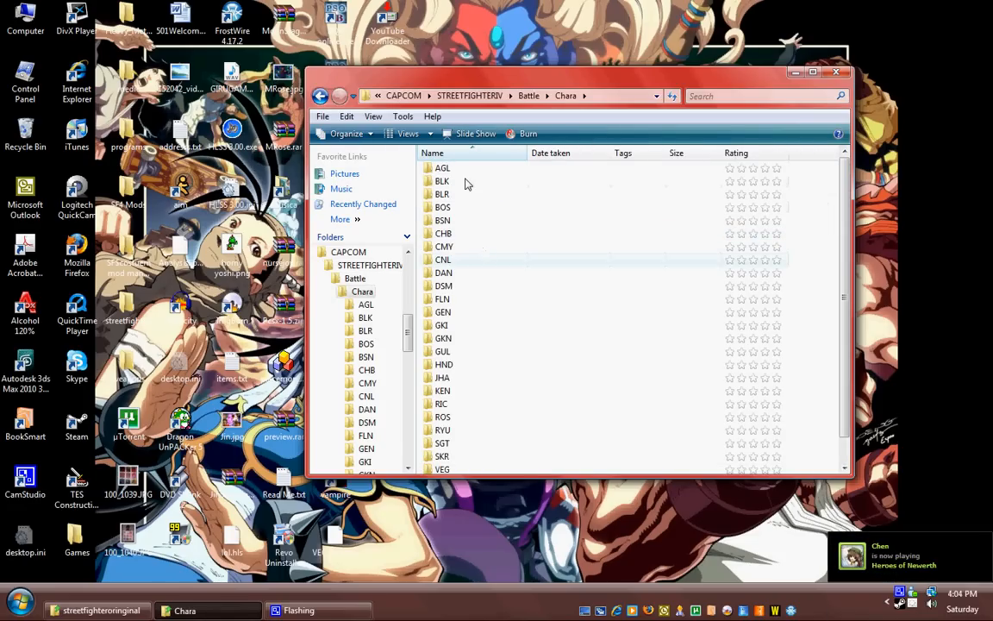
Look through the list of three-letter character folders in Chara, from AGL to ZGF
scroll(466, 182, down, 1)
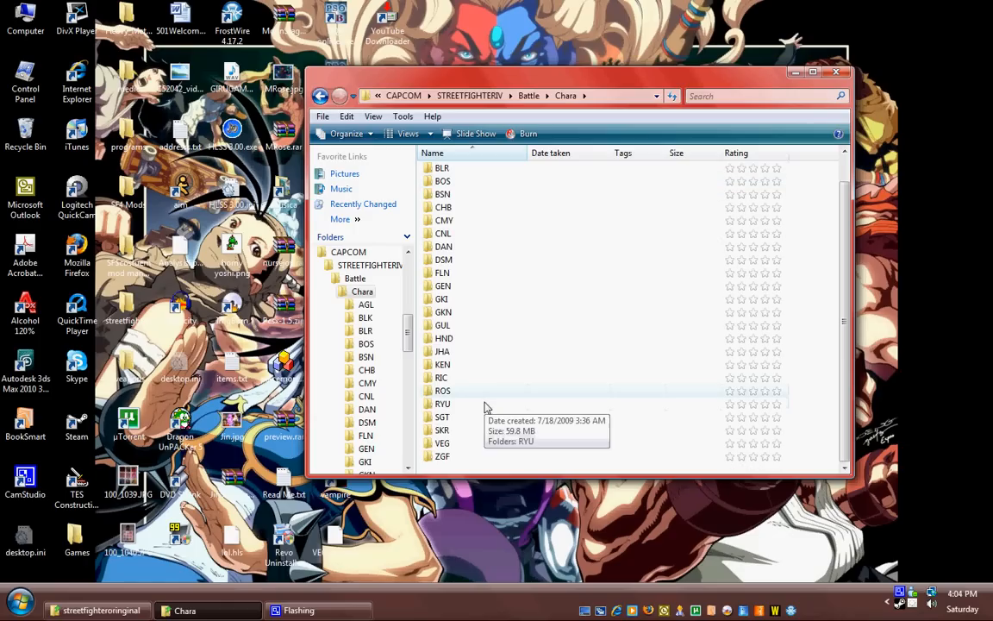
scroll(529, 405, up, 1)
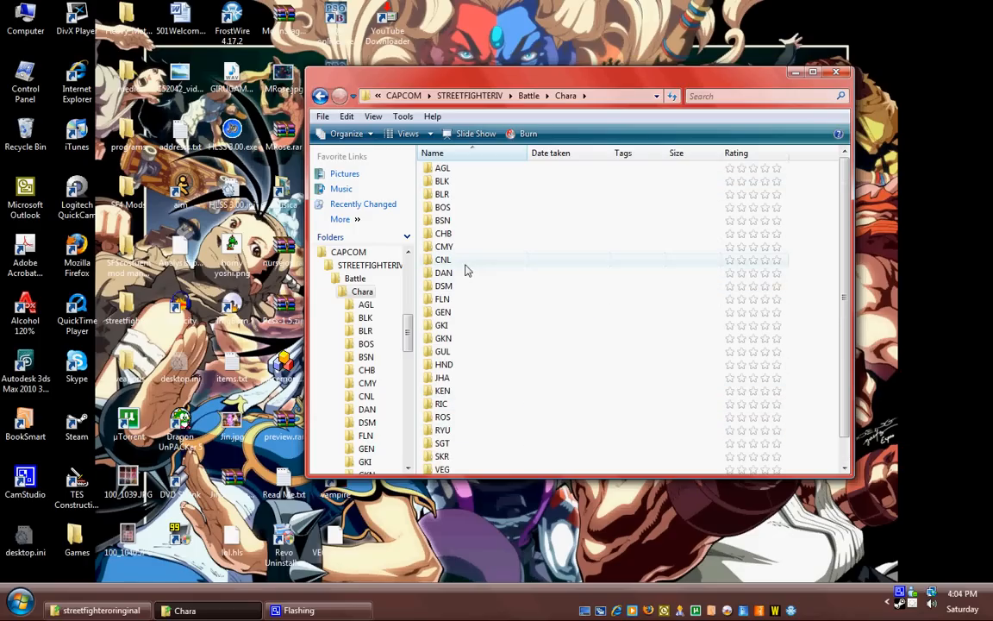
scroll(487, 333, down, 1)
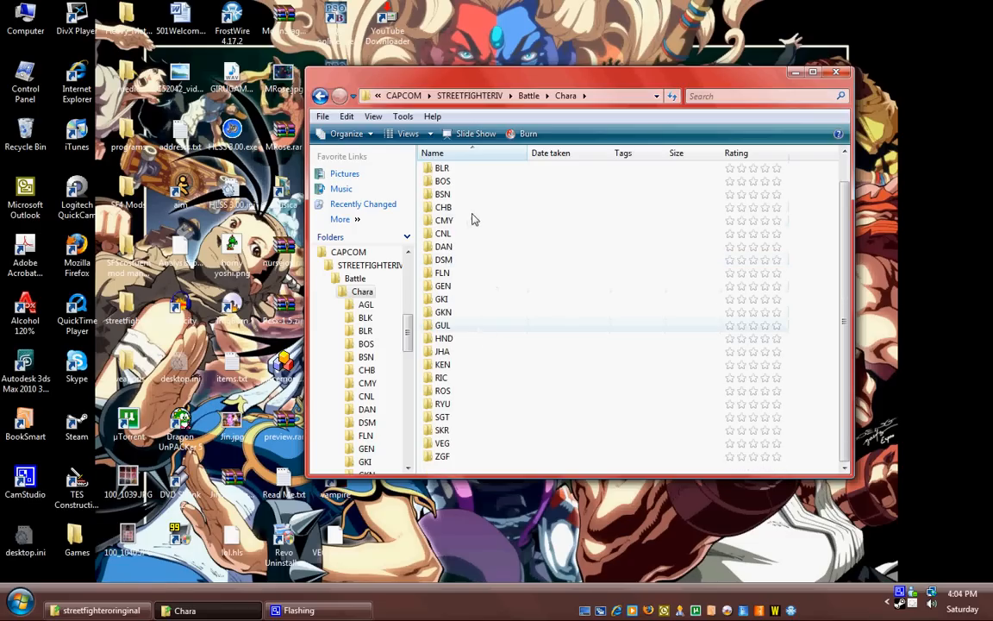
scroll(509, 400, up, 1)
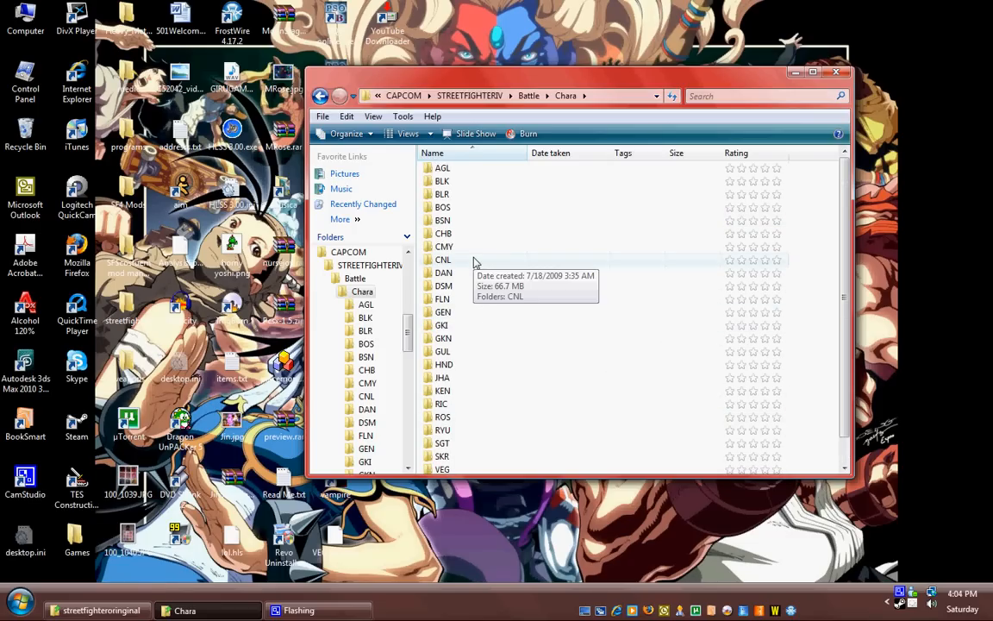
scroll(473, 262, down, 1)
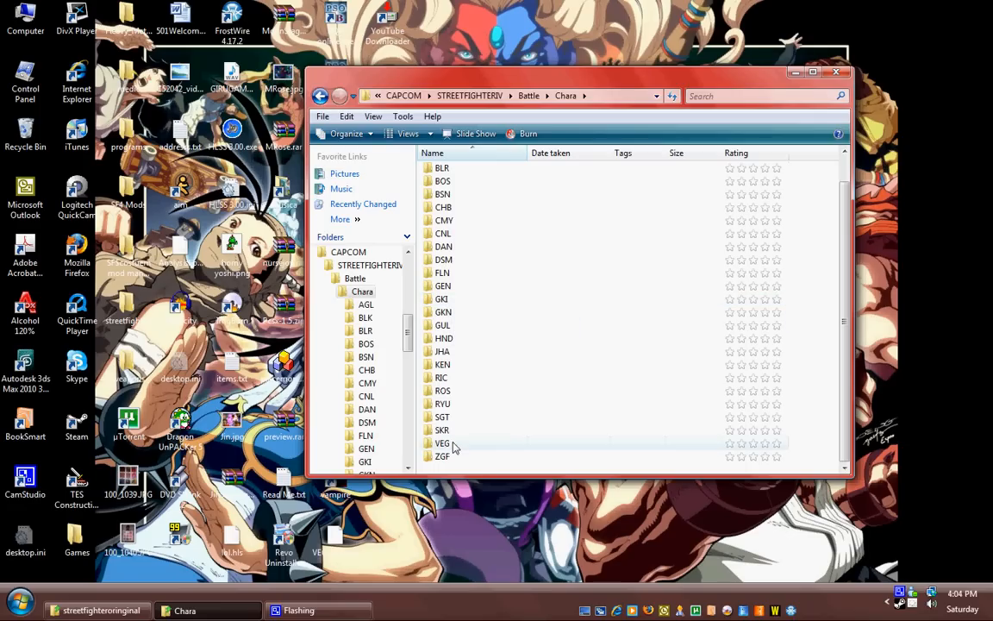
mouse_move(457, 445)
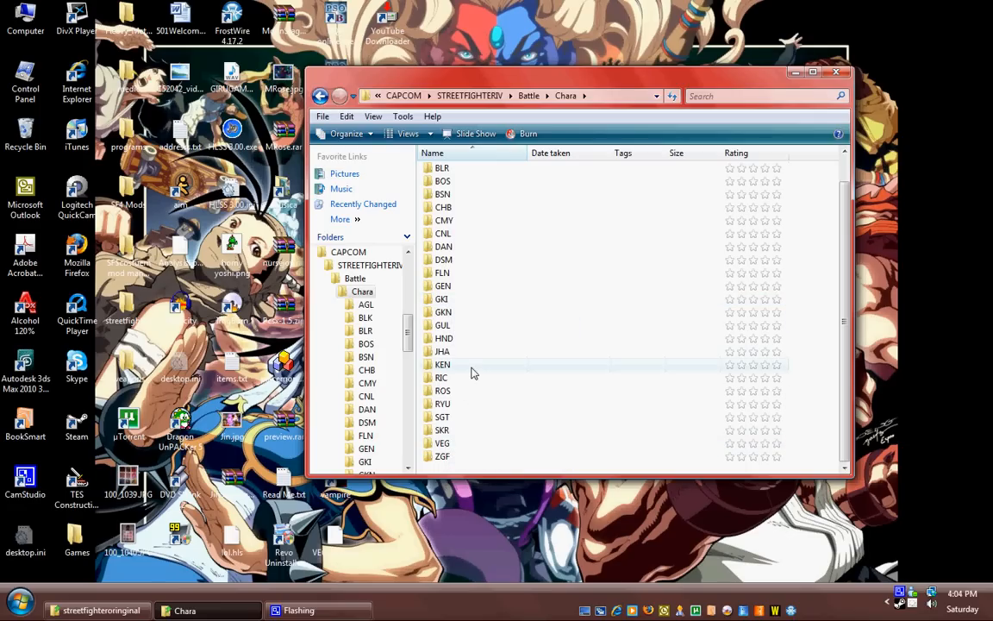
mouse_move(510, 357)
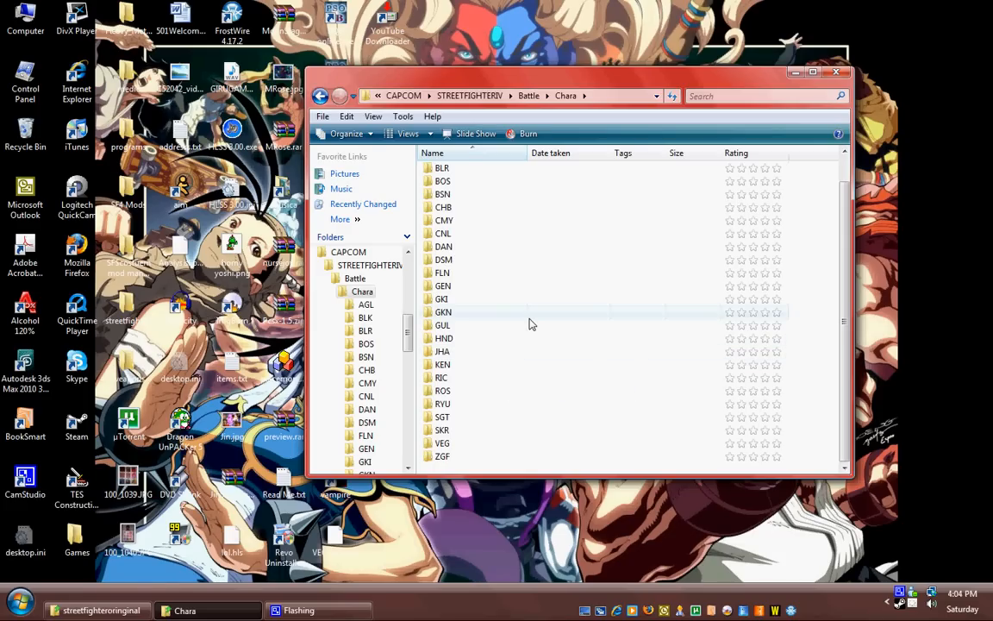
scroll(531, 323, up, 1)
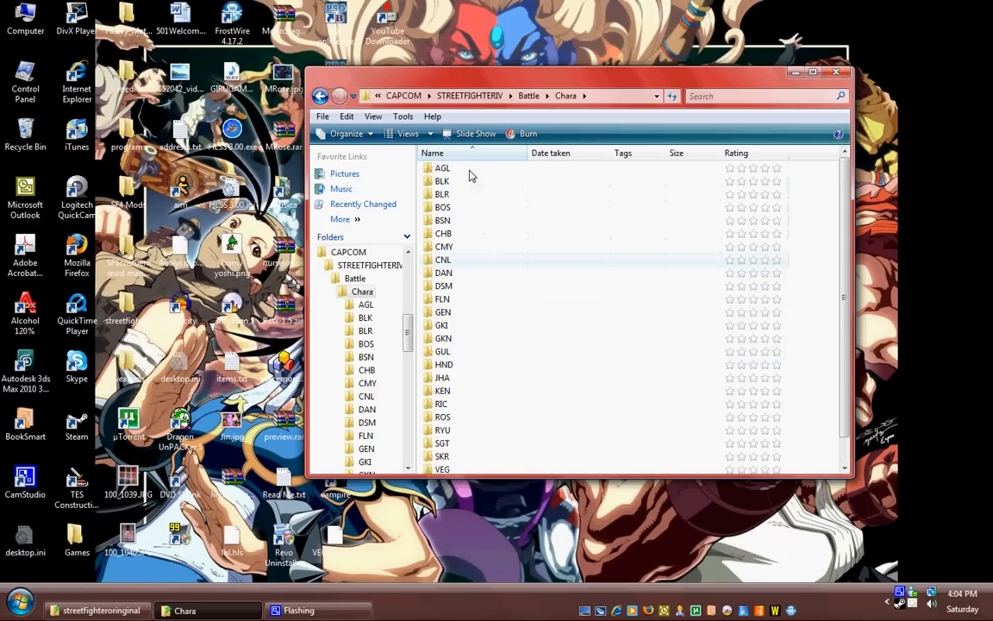
Open the AGL character folder and look over its costume file AGL_01.cos.emz and the AGL_01 colour files 01 to 03
double_click(440, 168)
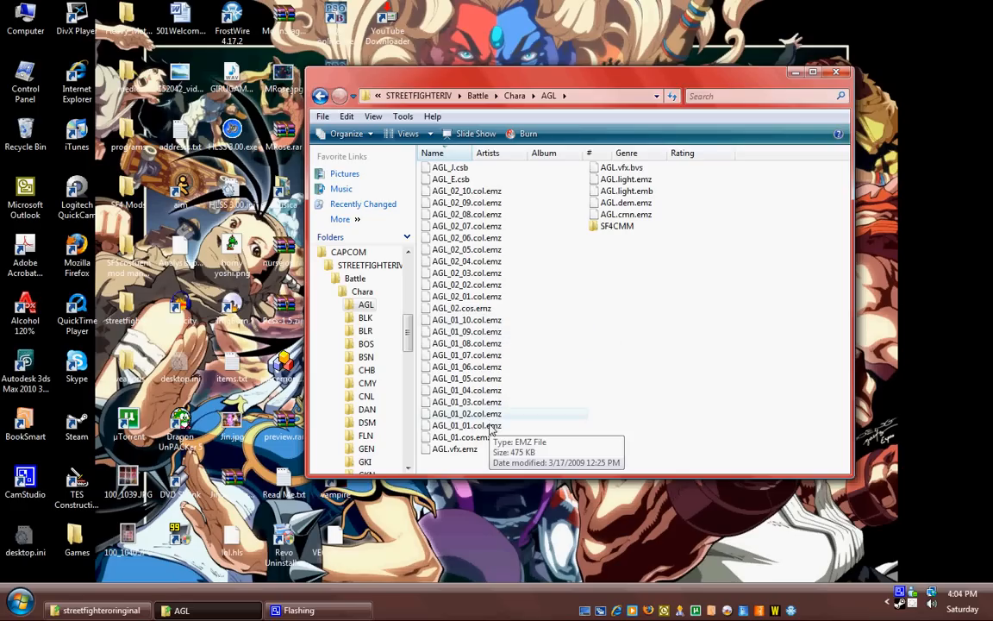
click(530, 424)
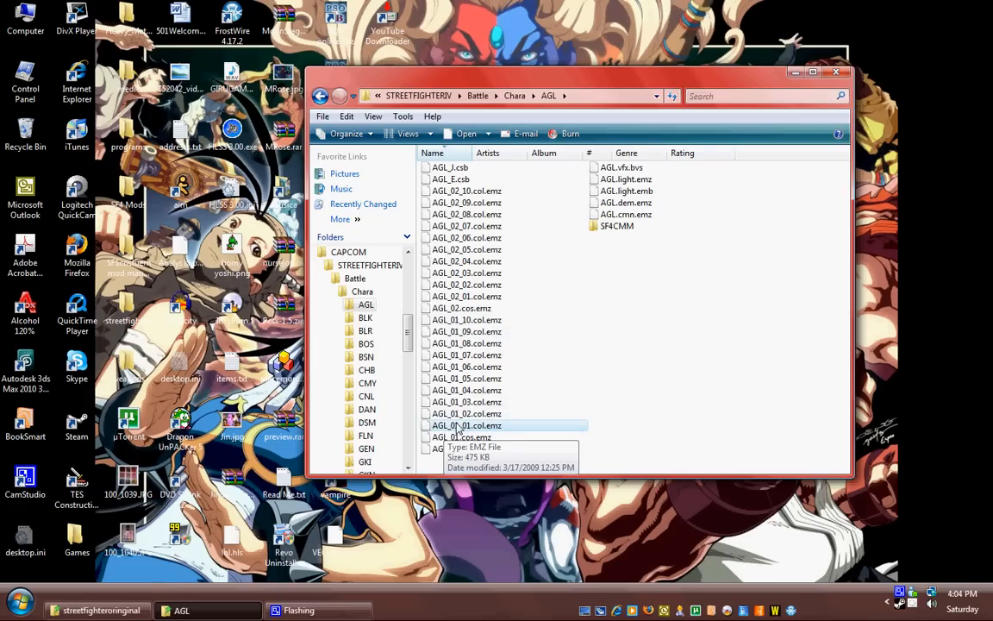
click(459, 439)
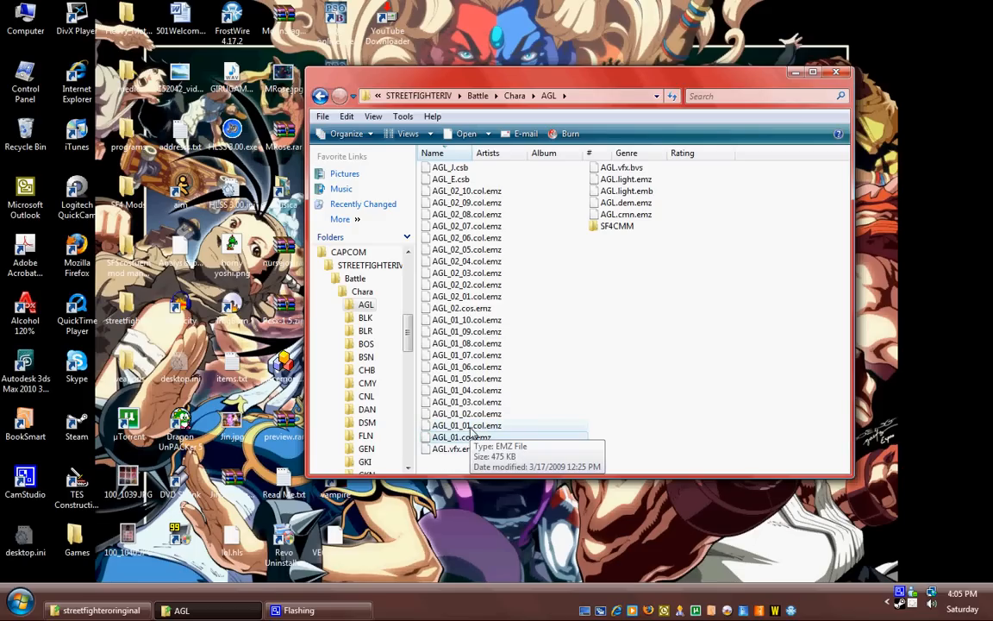
click(472, 425)
click(472, 414)
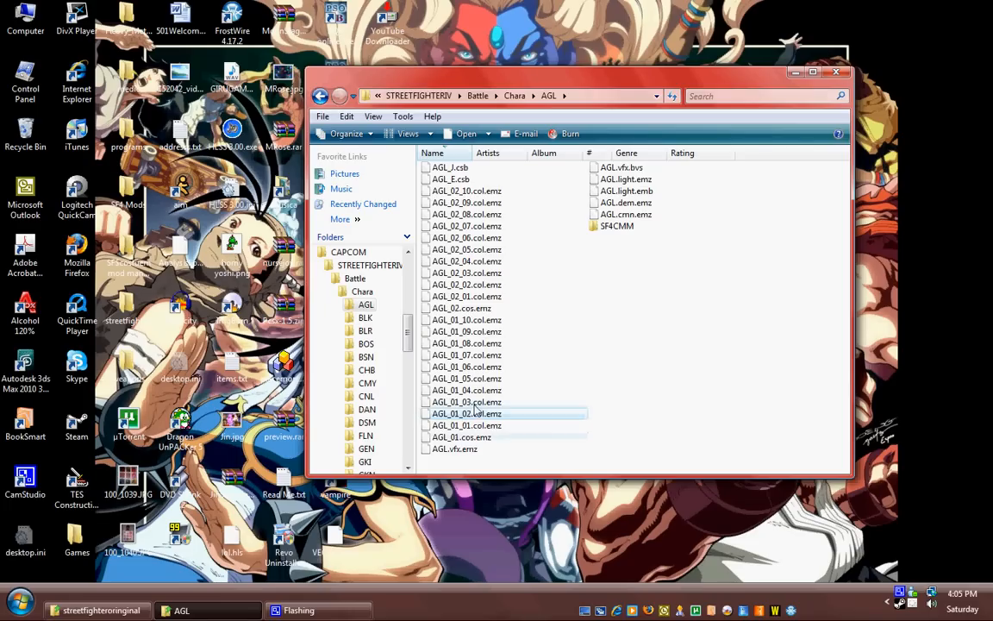
click(471, 403)
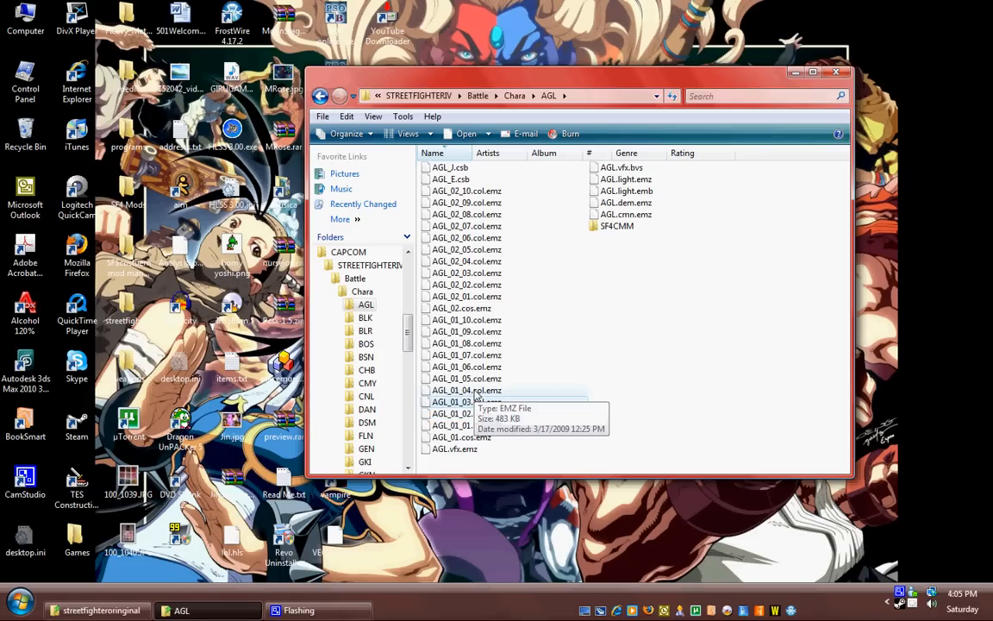
Copy the colour file AGL_01_02.col.emz from the AGL folder
click(470, 415)
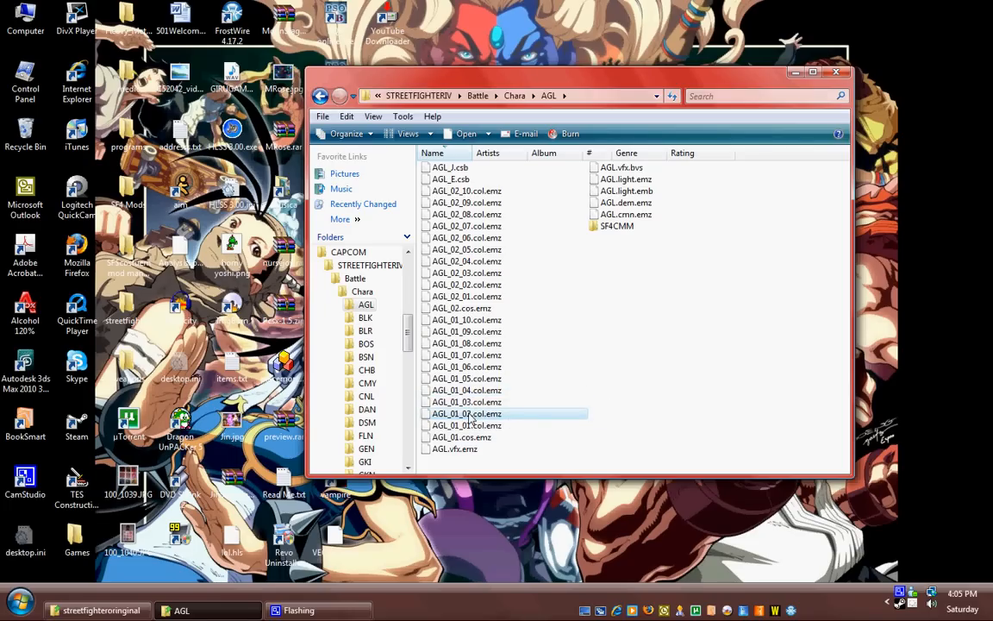
right_click(471, 417)
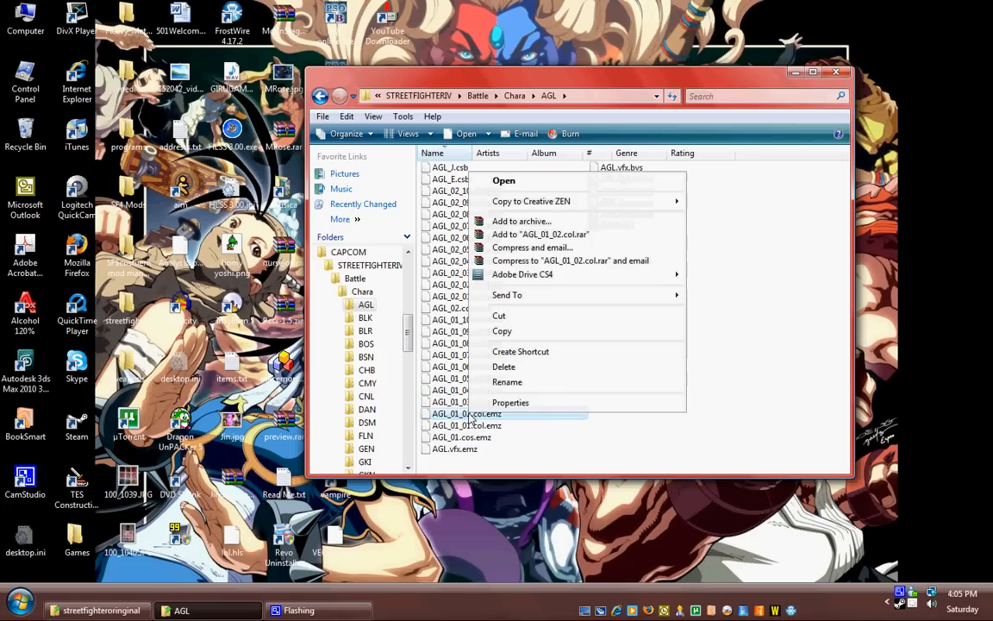
click(520, 336)
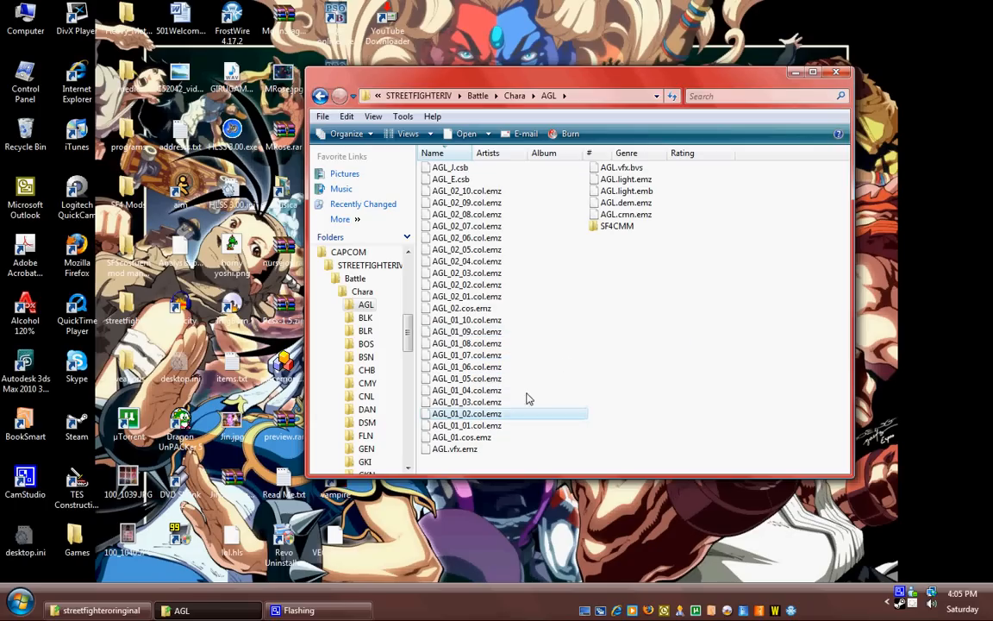
Switch to the streetfighteroringinal folder containing offzip.exe and paste the copied colour file there
click(95, 610)
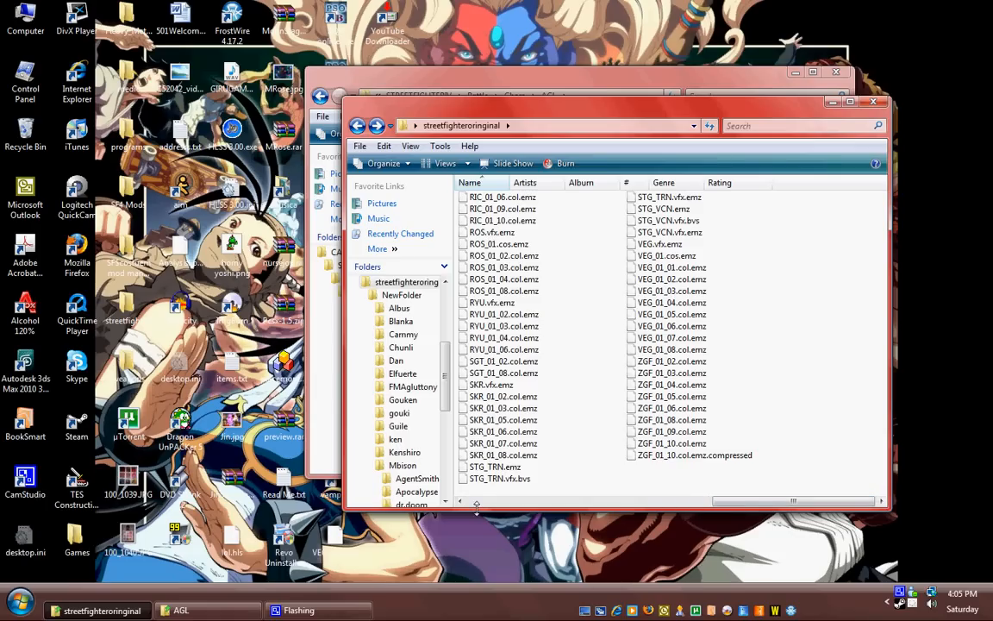
click(521, 467)
scroll(522, 470, up, 1)
click(488, 420)
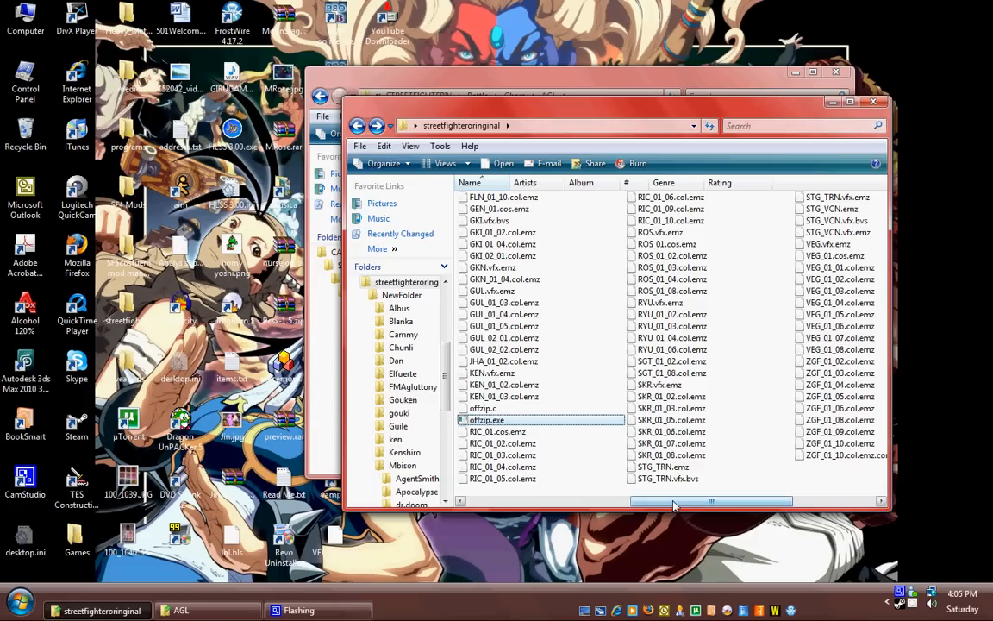
scroll(669, 423, down, 1)
right_click(738, 466)
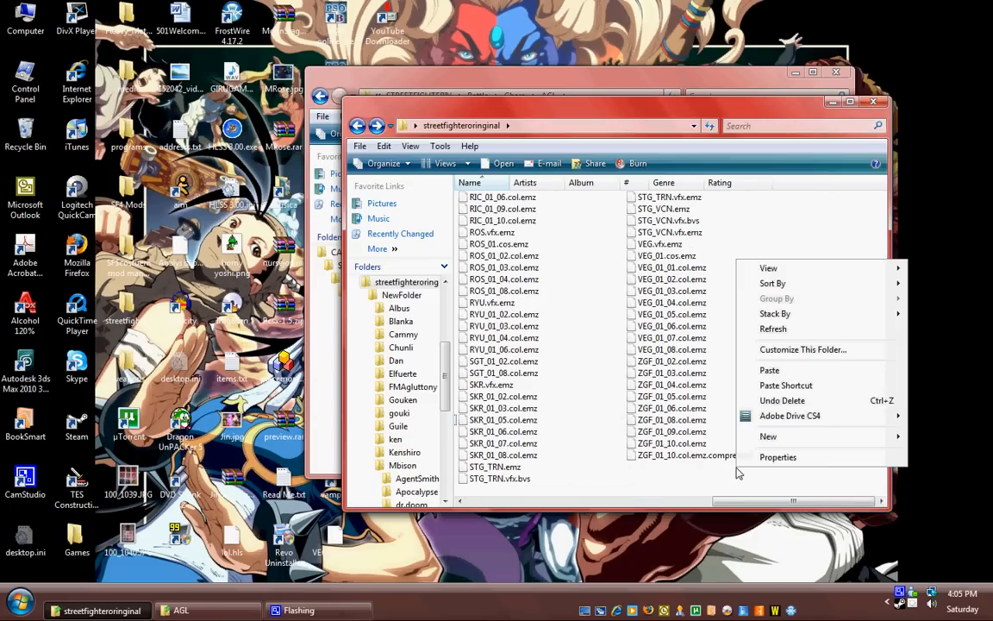
click(771, 380)
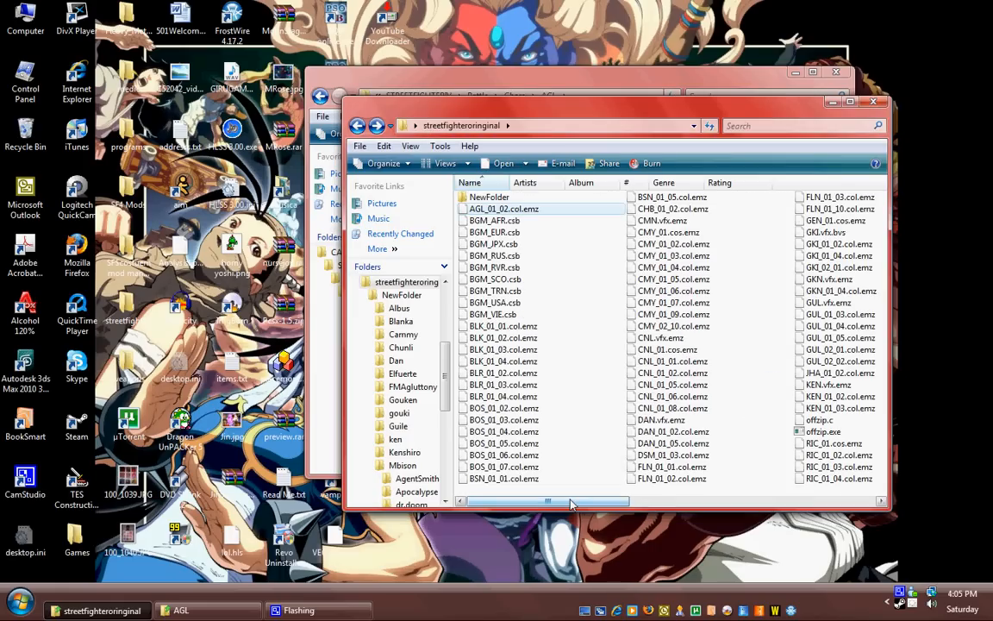
Select the pasted AGL_01_02.col.emz file and make the streetfighteroringinal folder window taller
click(770, 237)
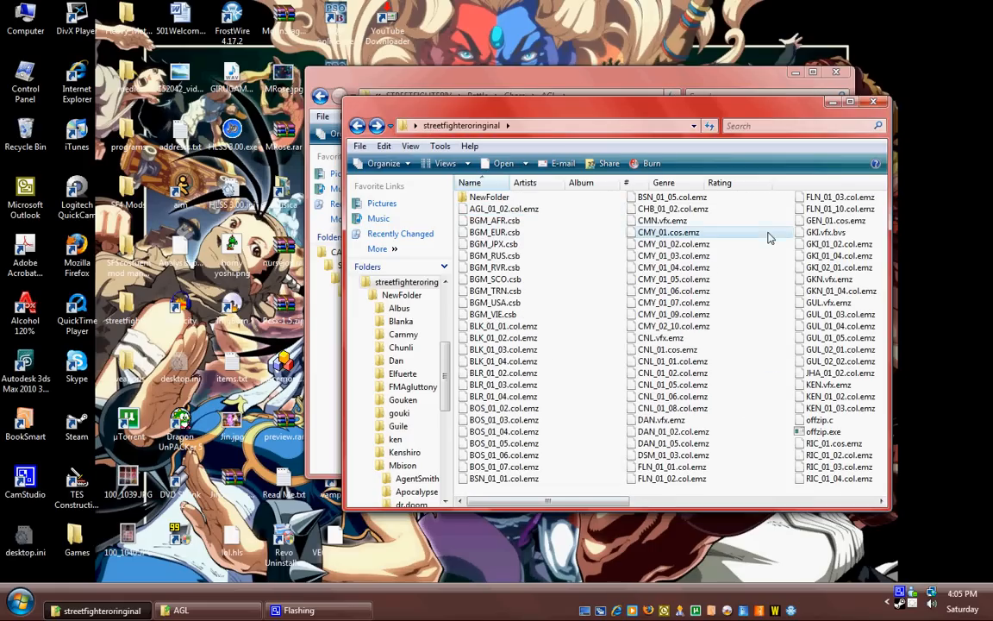
click(547, 198)
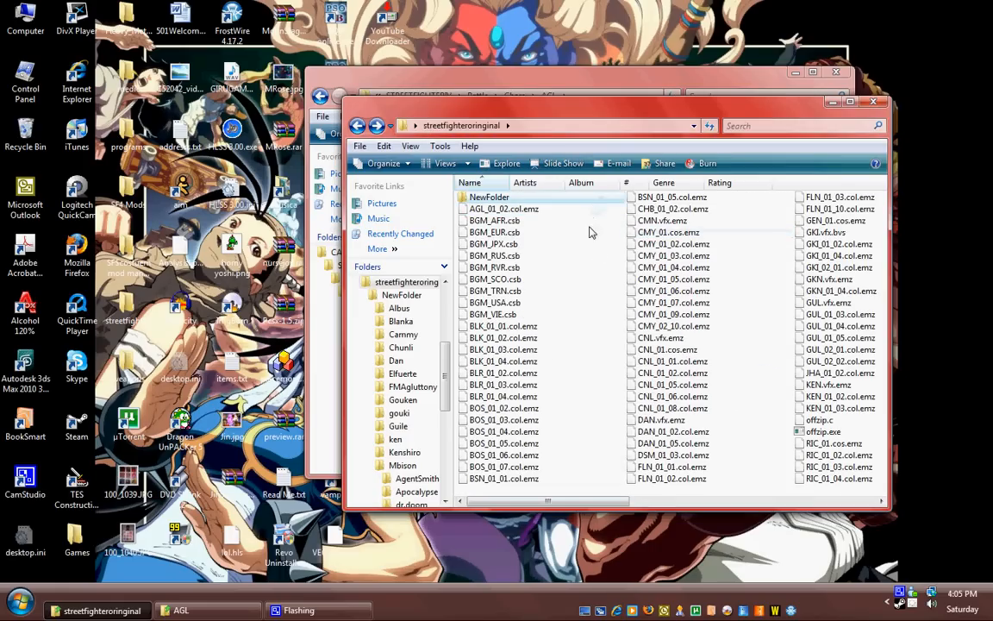
click(591, 232)
click(593, 199)
click(590, 210)
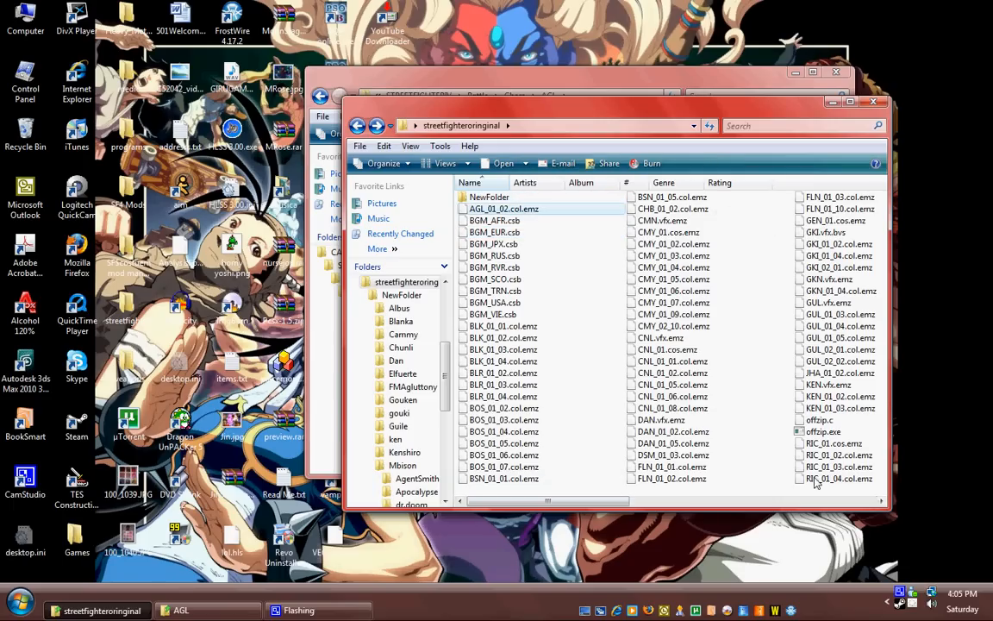
drag(873, 513, 872, 545)
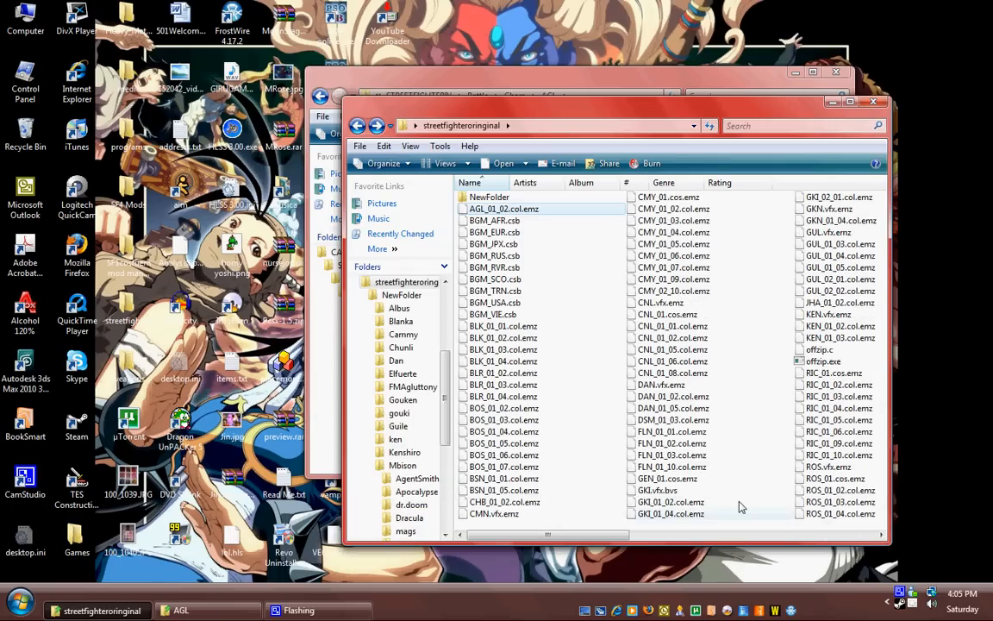
Open a command window at the streetfighteroringinal folder
right_click(572, 247)
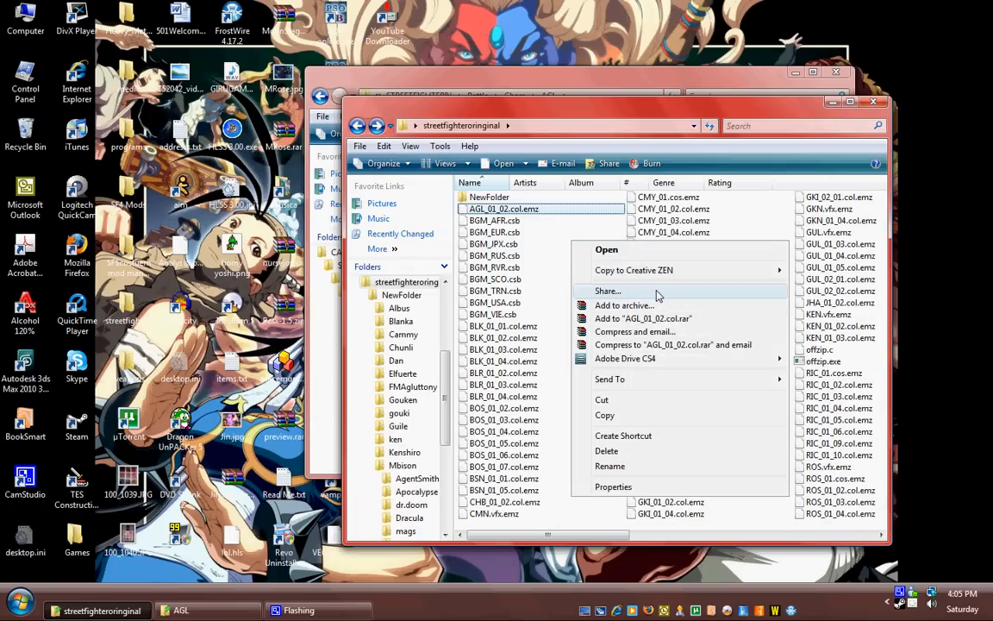
click(593, 223)
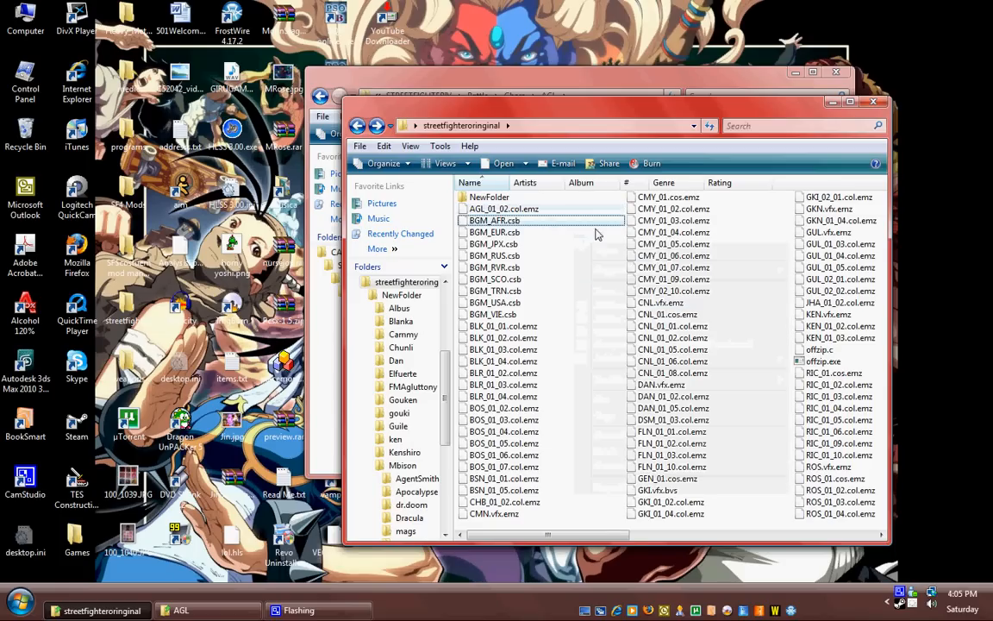
drag(596, 524, 826, 513)
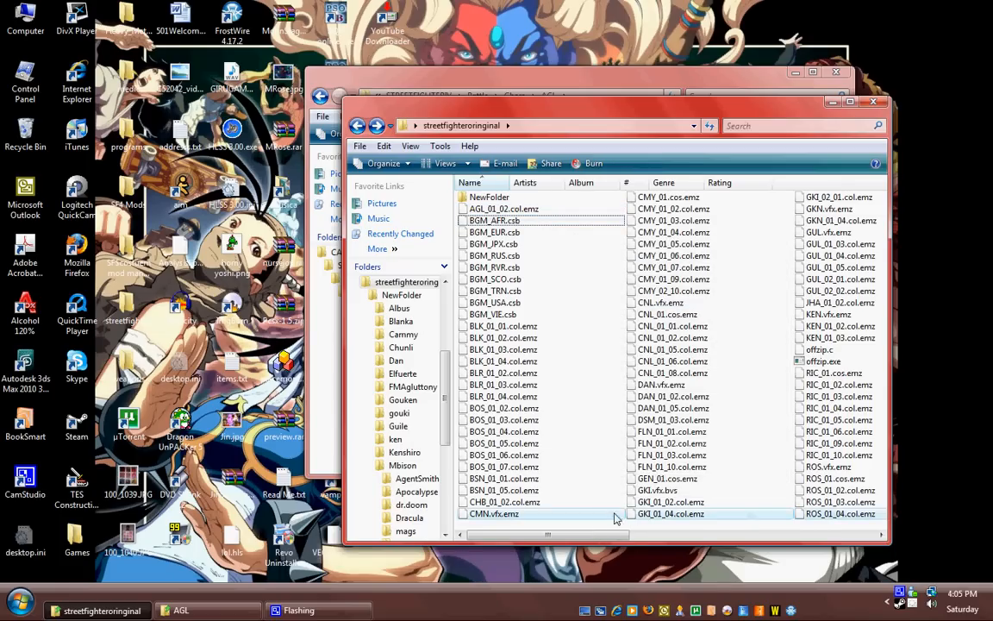
scroll(617, 516, down, 3)
right_click(712, 432)
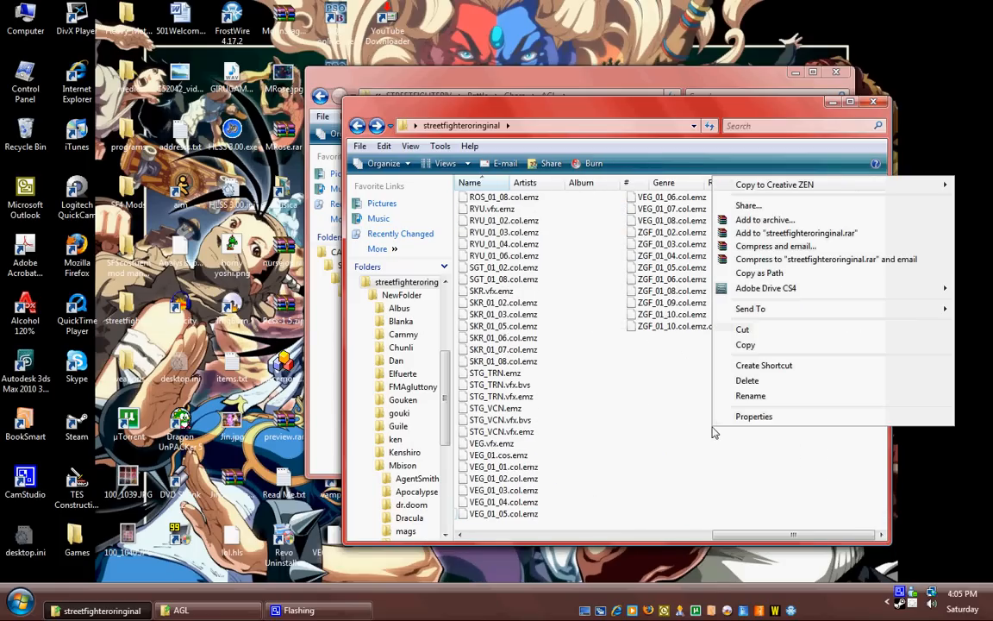
click(674, 428)
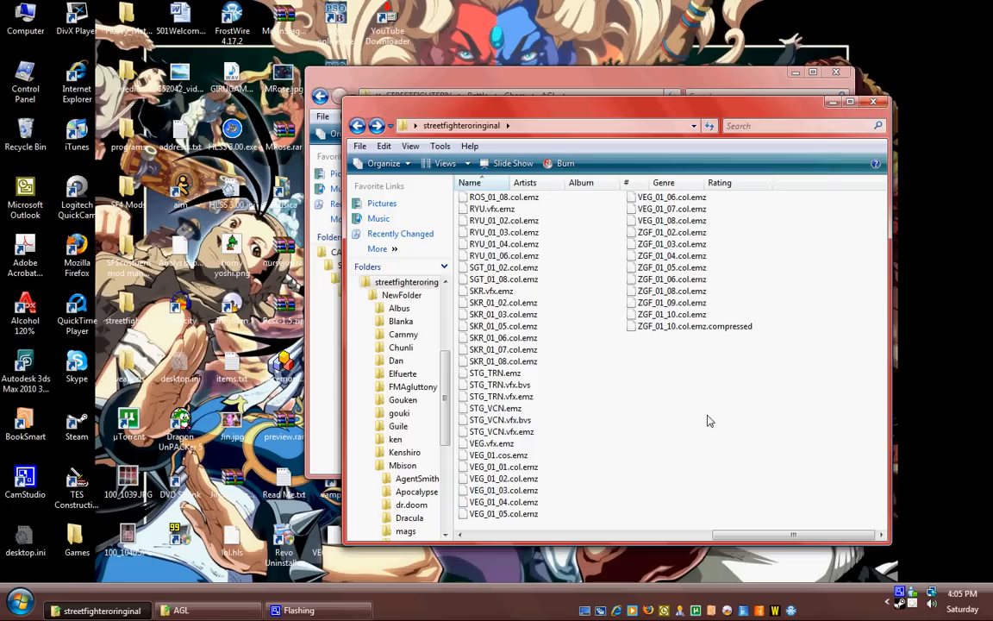
right_click(707, 417)
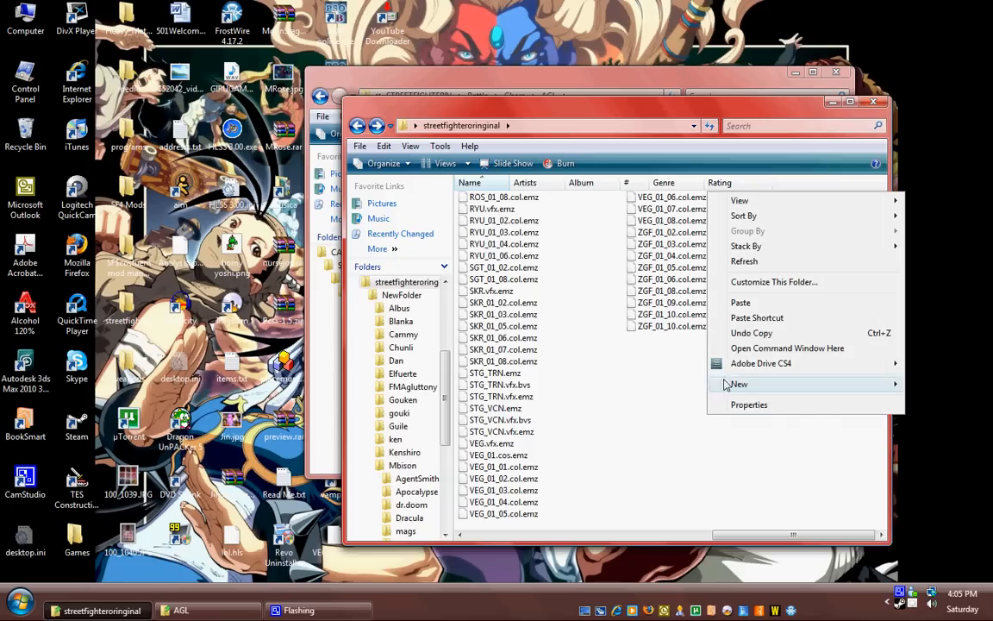
click(765, 348)
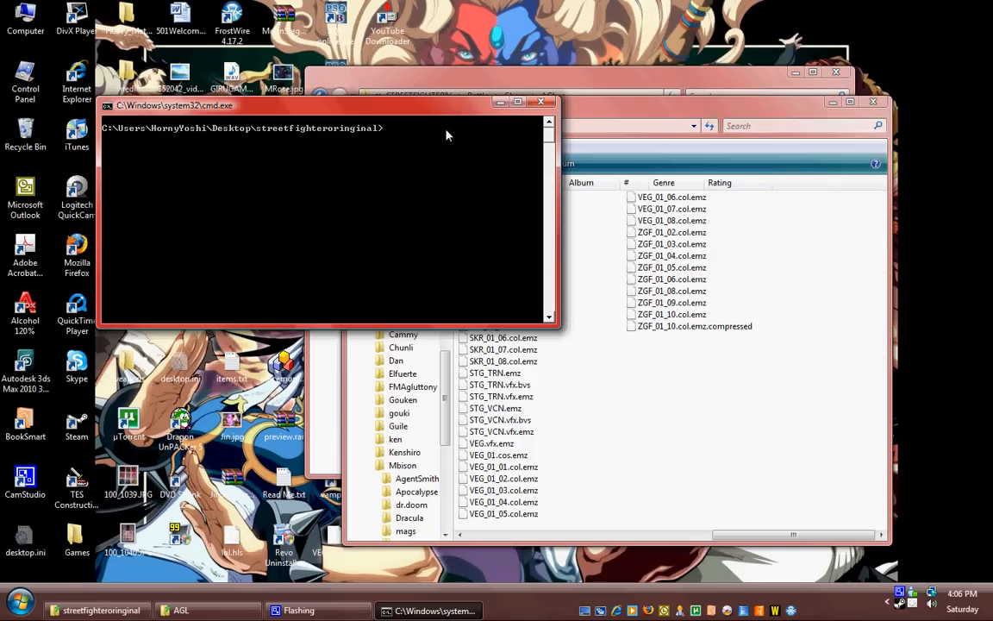
Run "offzip.exe -m 16 -a -z -15 AGL_01_02.col.emz newfolder 0" in the command window, then close it
text(offzip.exe -m 16)
text(-a -z -15 AGL_01)
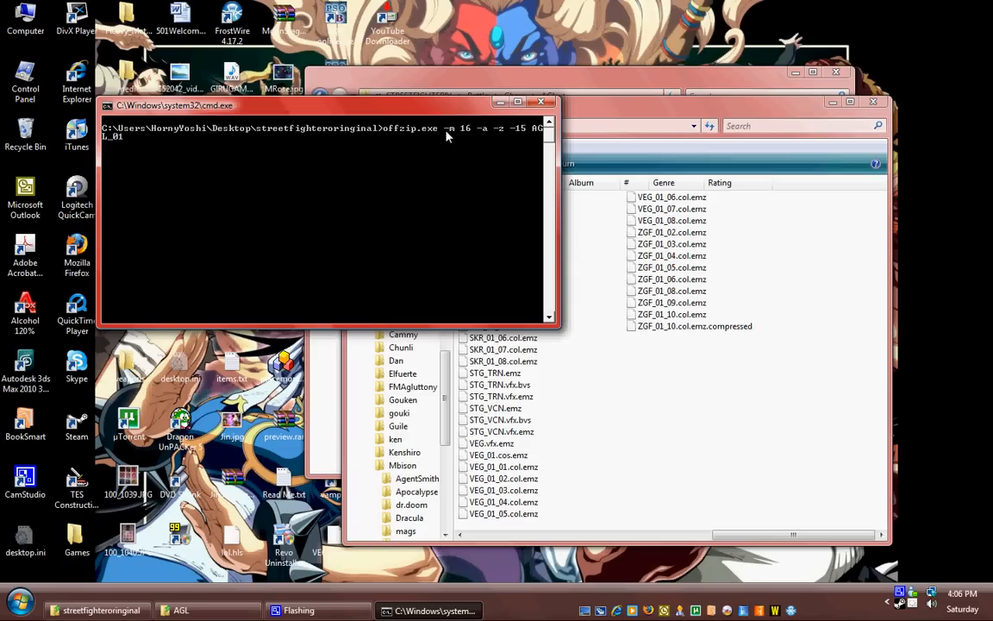
text(_0)
text(1)
key(BackSpace)
text(2.e)
key(BackSpace)
text(col.emz)
text(newfolder)
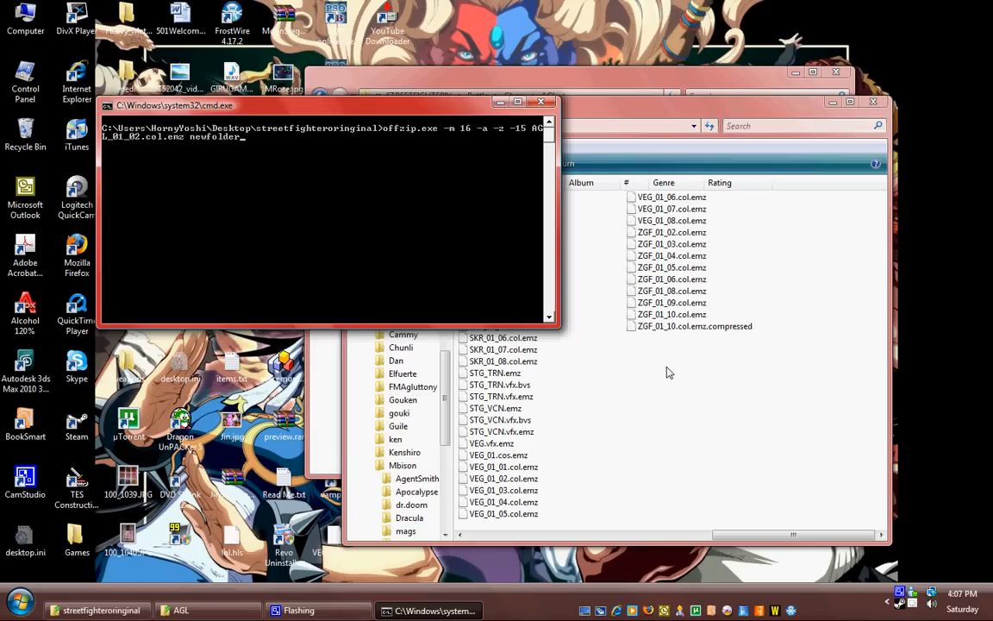
text( 0)
key(Left)
key(Return)
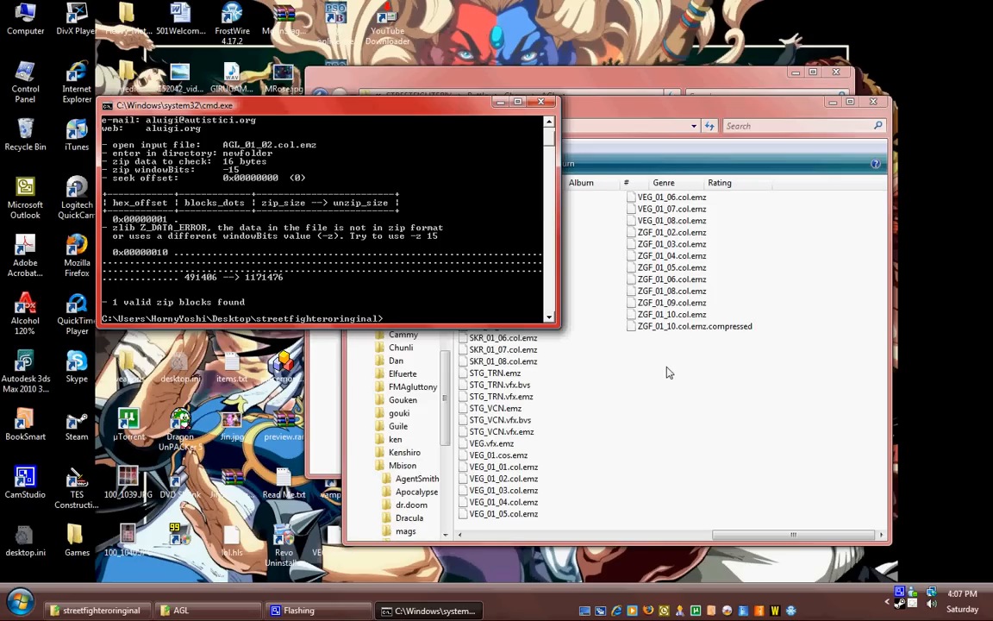
click(541, 104)
Open NewFolder inside the streetfighteroringinal folder and select the unpacked 00000010.dat file
drag(753, 538, 509, 536)
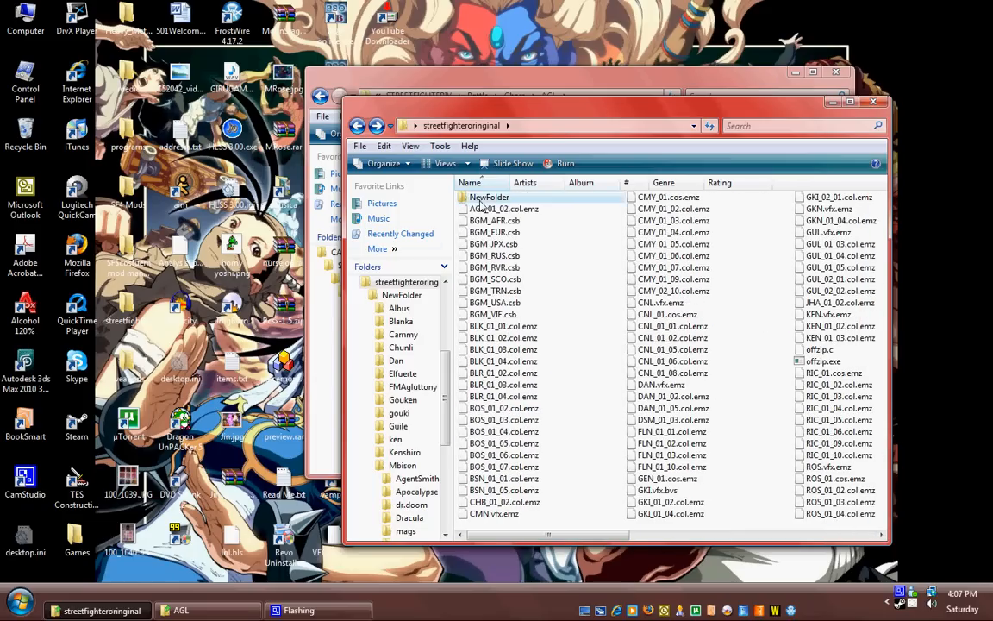
double_click(480, 200)
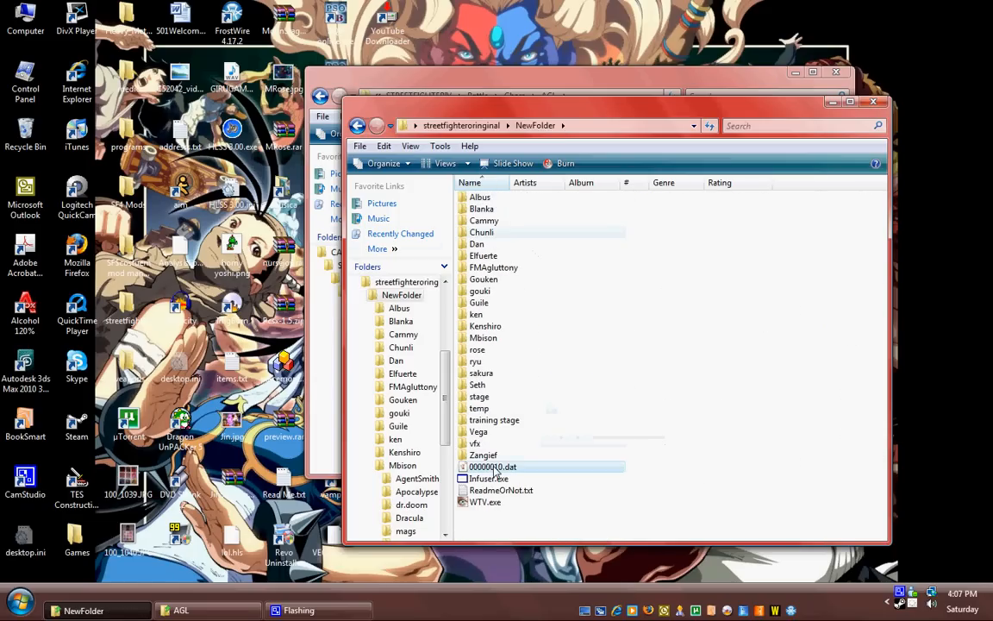
click(495, 468)
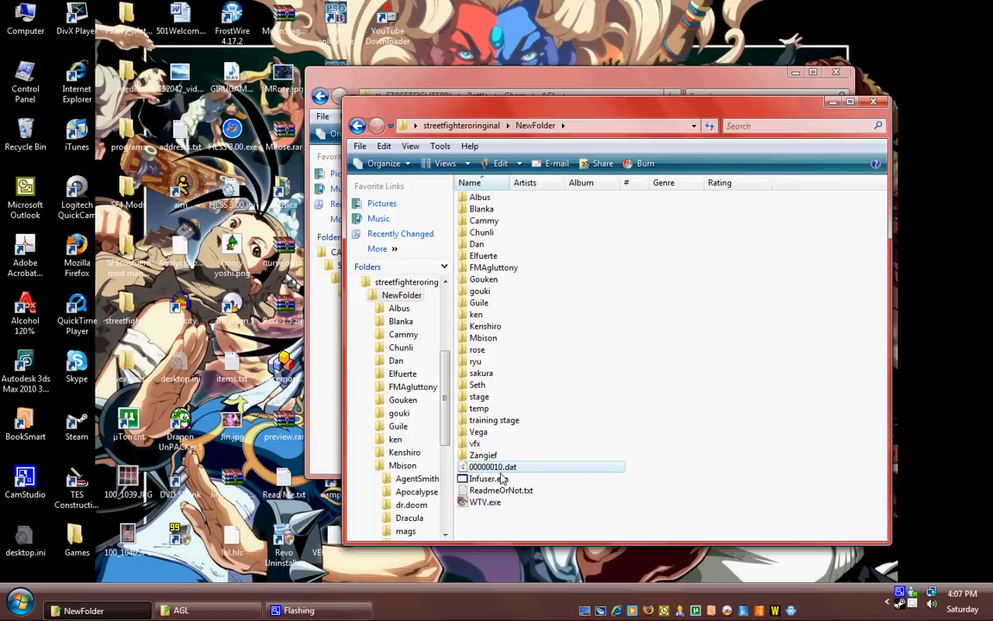
Clear the AGL window and NewFolder window off the desktop icons and launch Dragon UnPACKer 5 as administrator
click(795, 73)
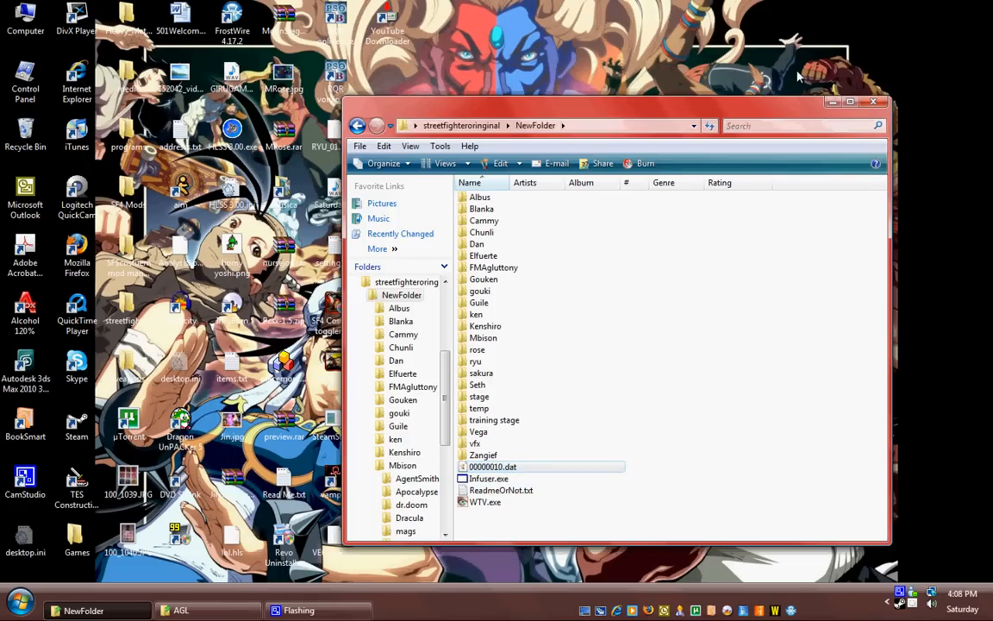
drag(502, 114, 592, 122)
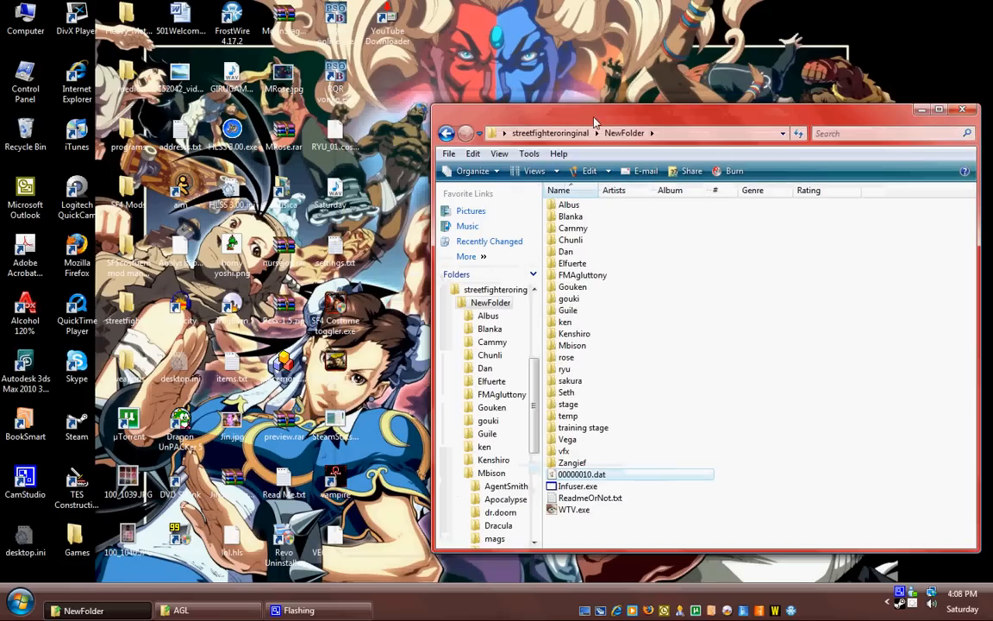
right_click(195, 424)
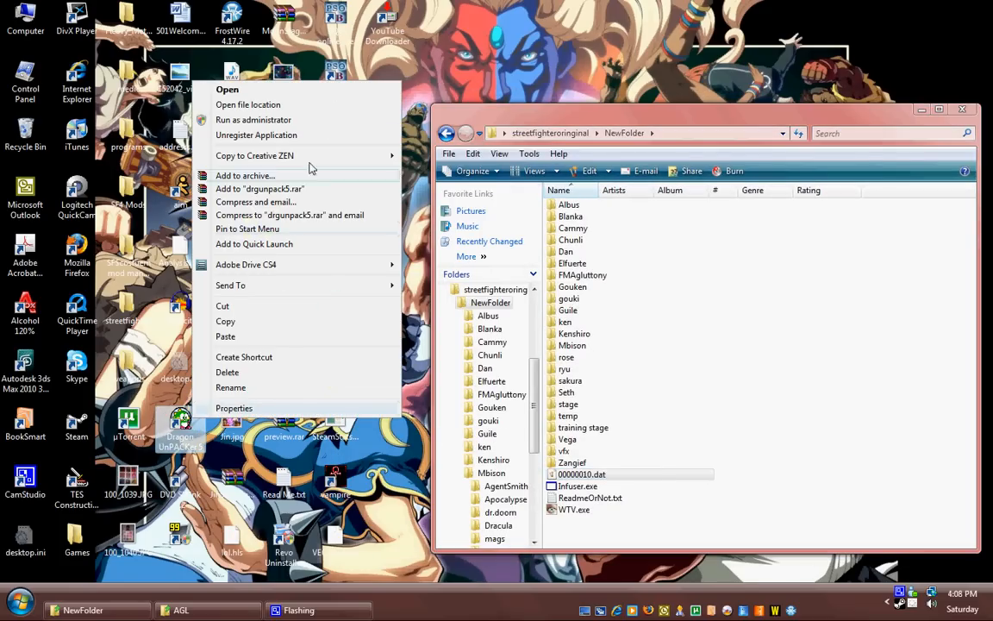
click(284, 122)
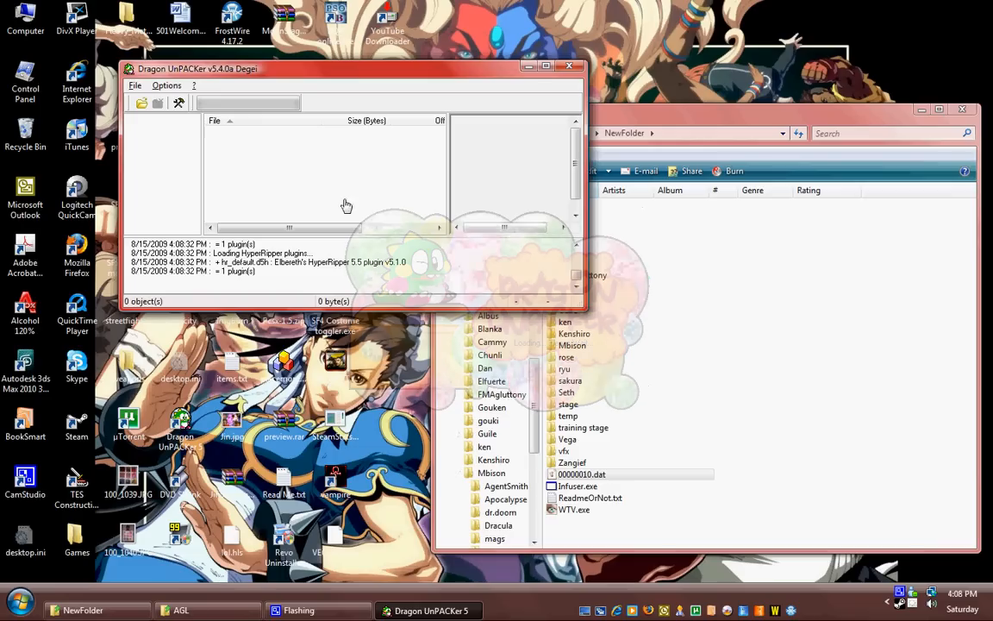
Open HyperRipper and check that its advanced settings use the custom entry naming pattern %n#infuser#%o
click(138, 86)
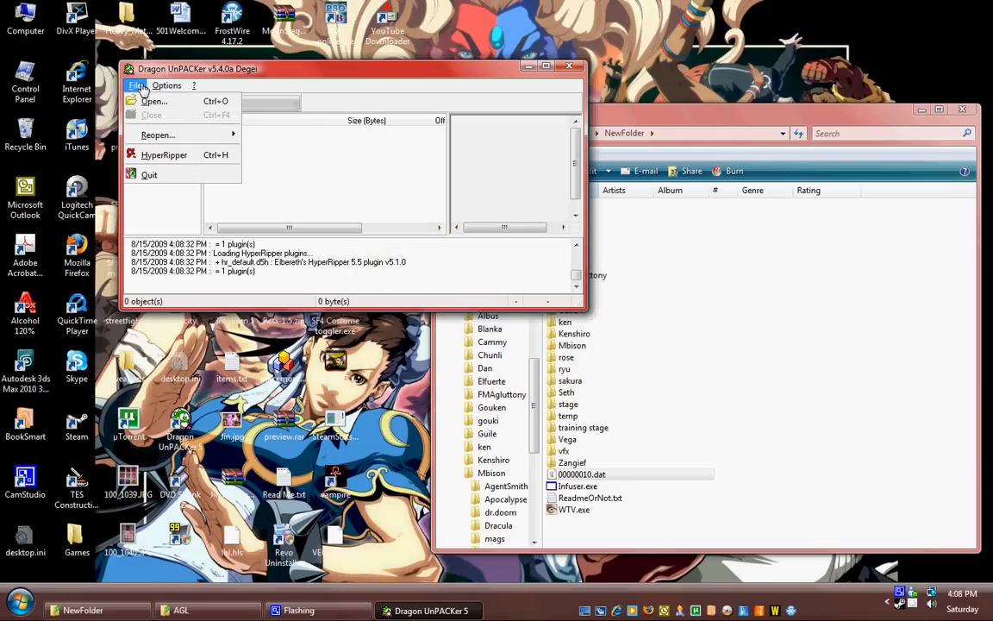
click(164, 156)
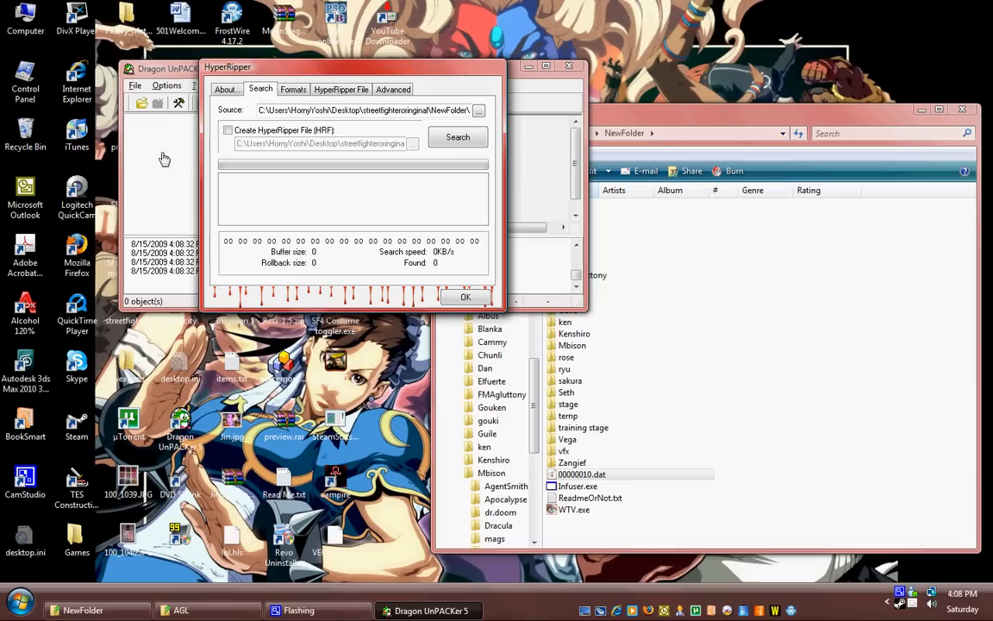
click(393, 90)
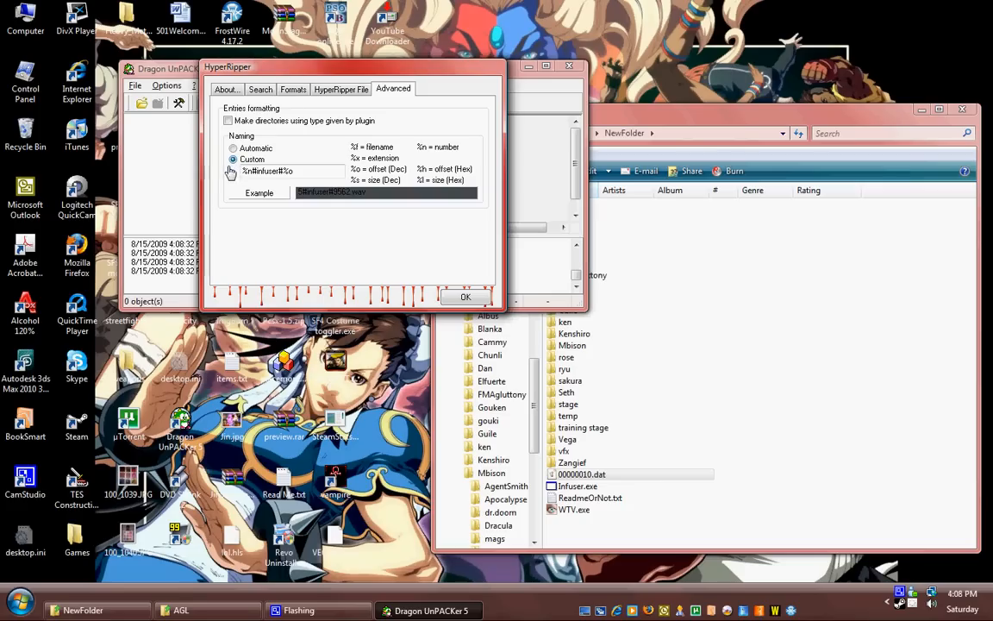
drag(302, 176, 260, 177)
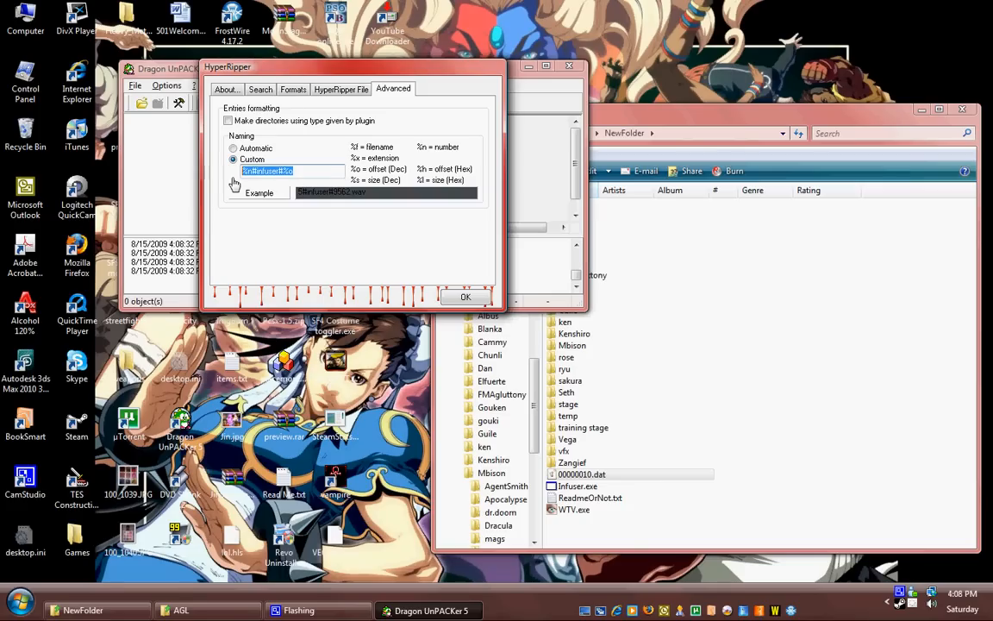
click(306, 176)
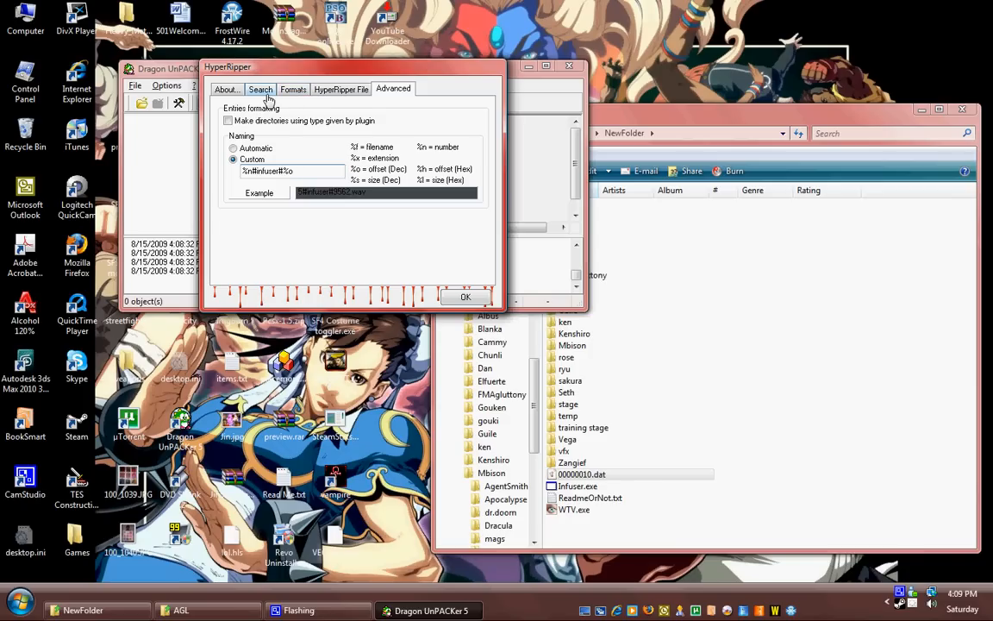
Review HyperRipper's file options and its list of picture formats to search for, including DDS
click(341, 89)
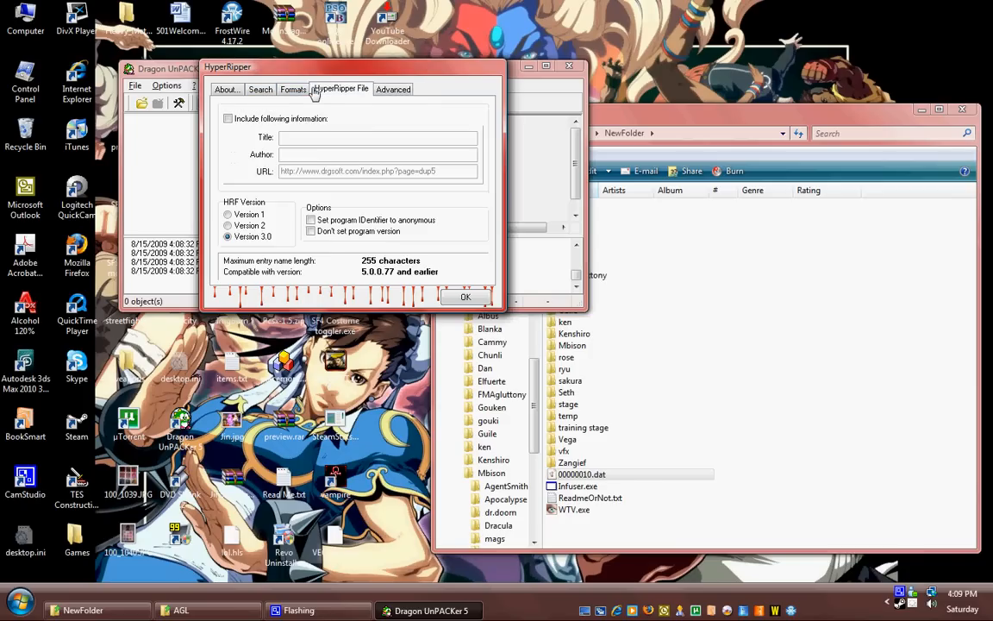
click(302, 90)
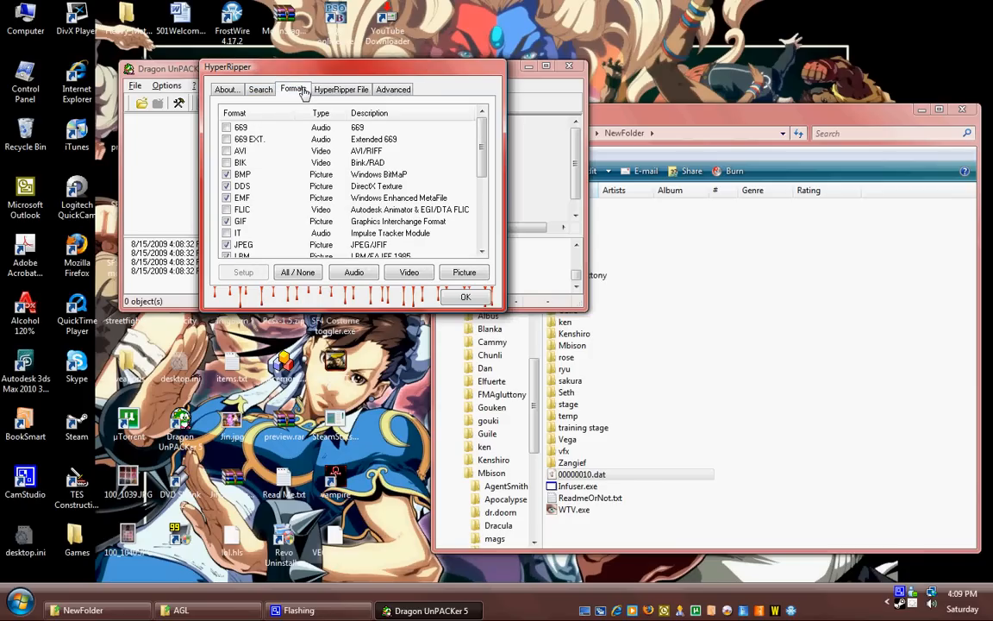
click(226, 197)
click(226, 197)
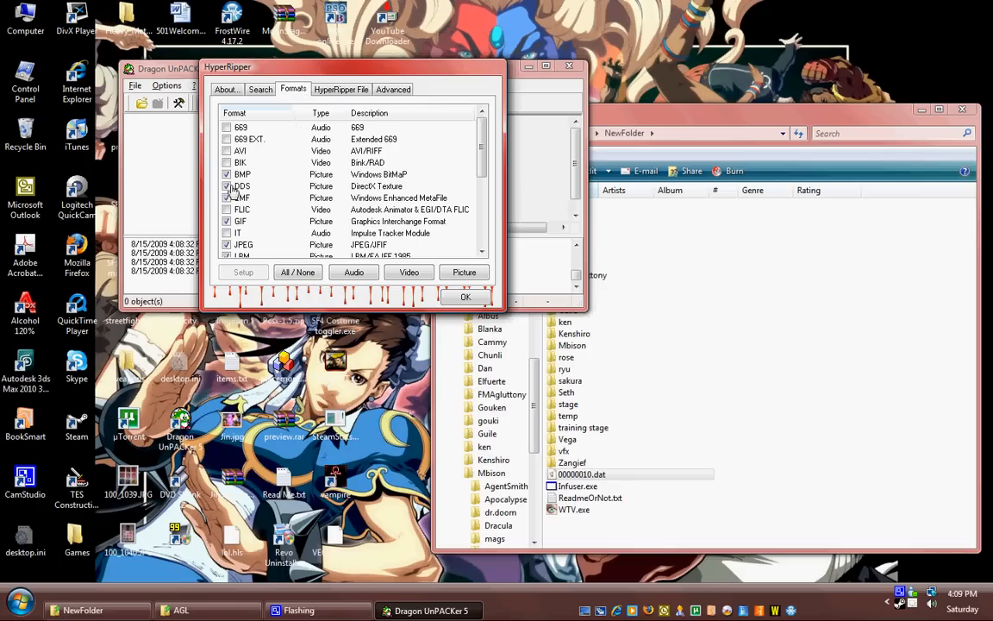
Set 00000010.dat from NewFolder as the HyperRipper source, search it, and accept the results
click(260, 90)
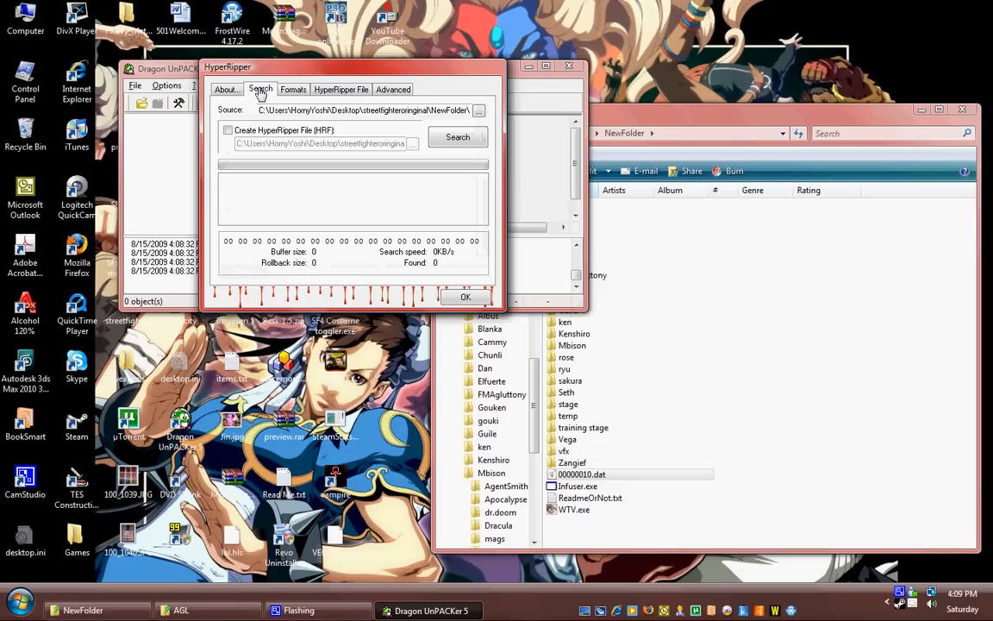
click(479, 115)
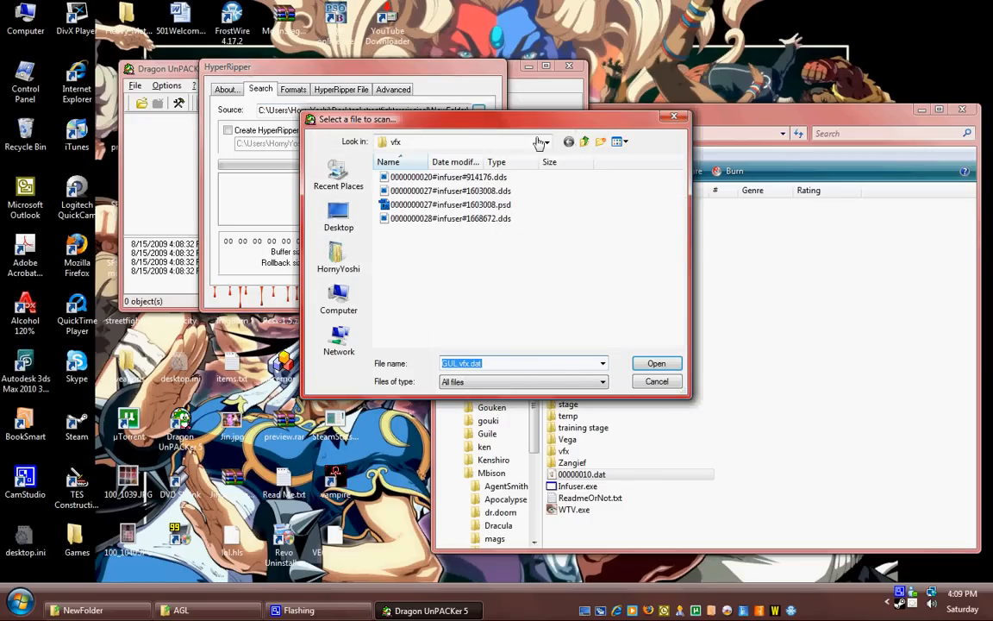
click(584, 143)
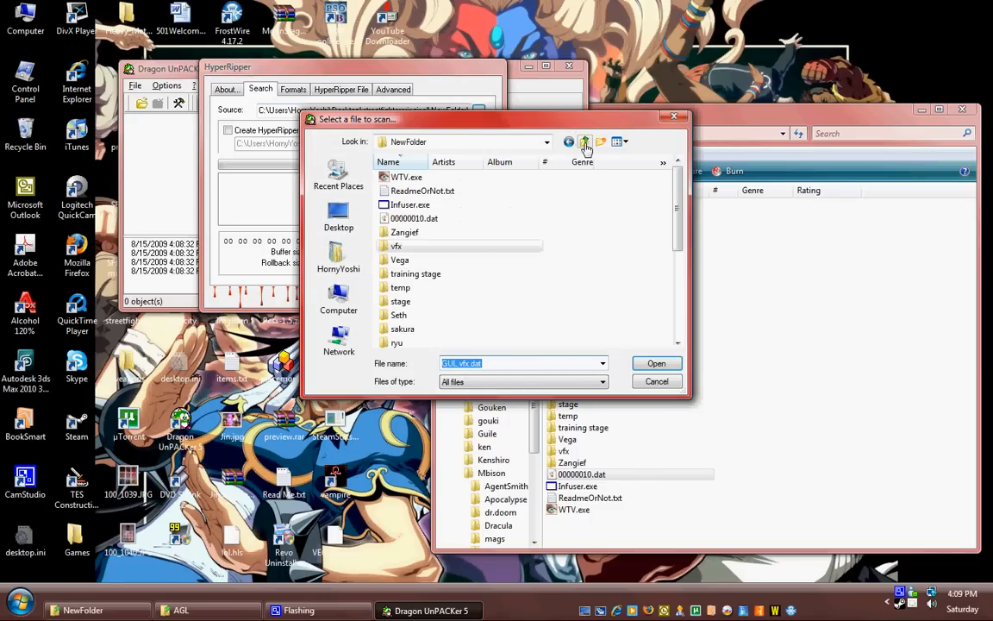
click(429, 220)
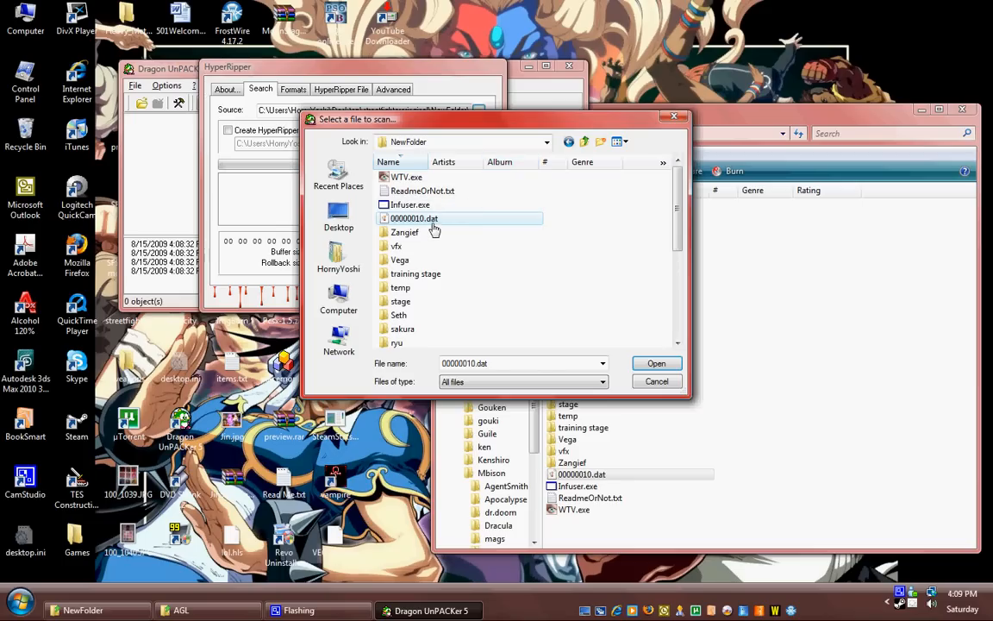
click(643, 366)
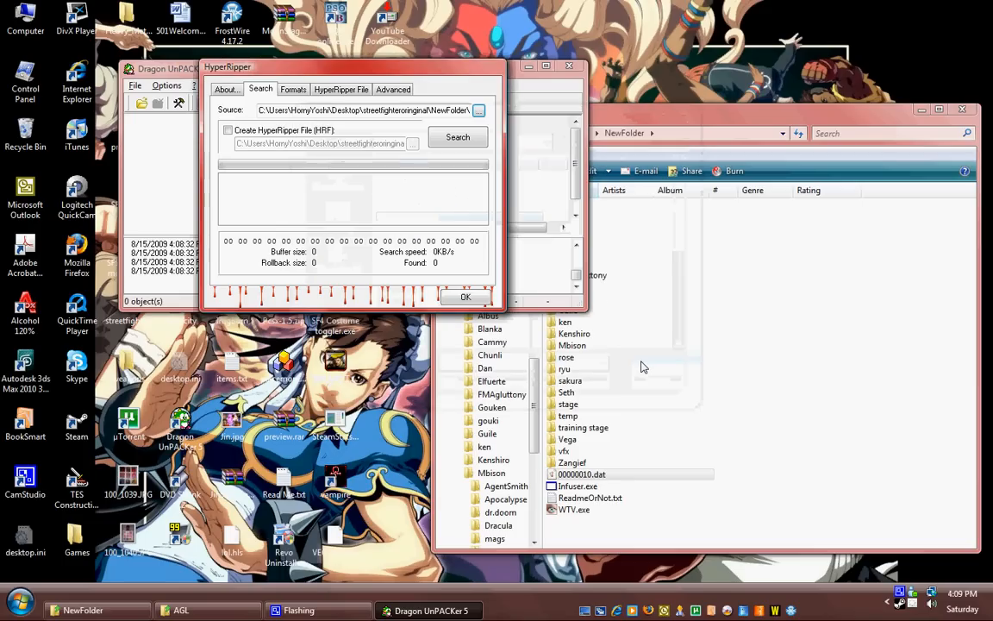
click(450, 140)
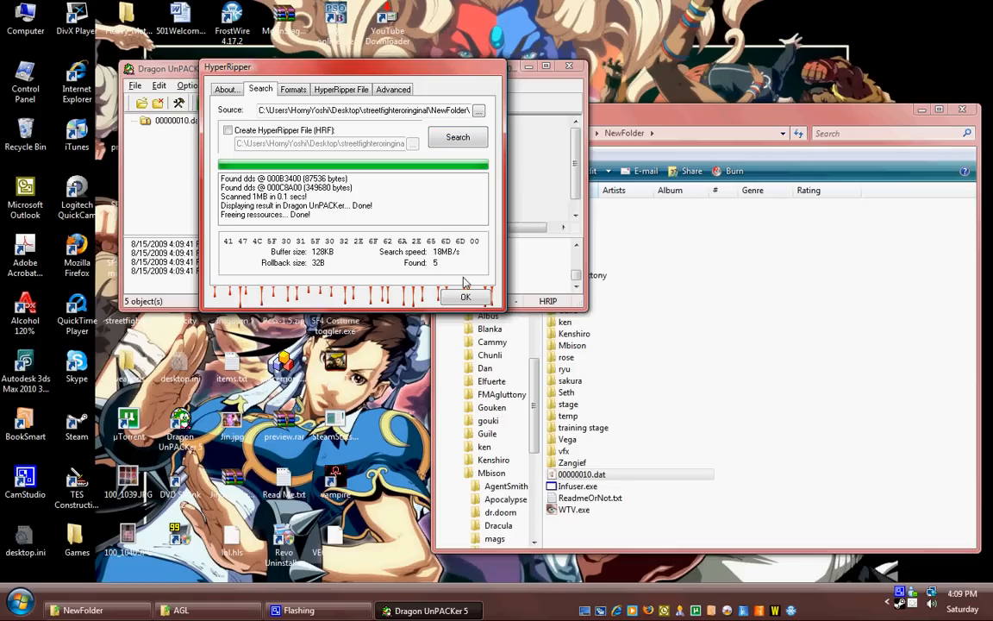
click(457, 296)
Preview each of the five DDS textures found in 00000010.dat
click(284, 182)
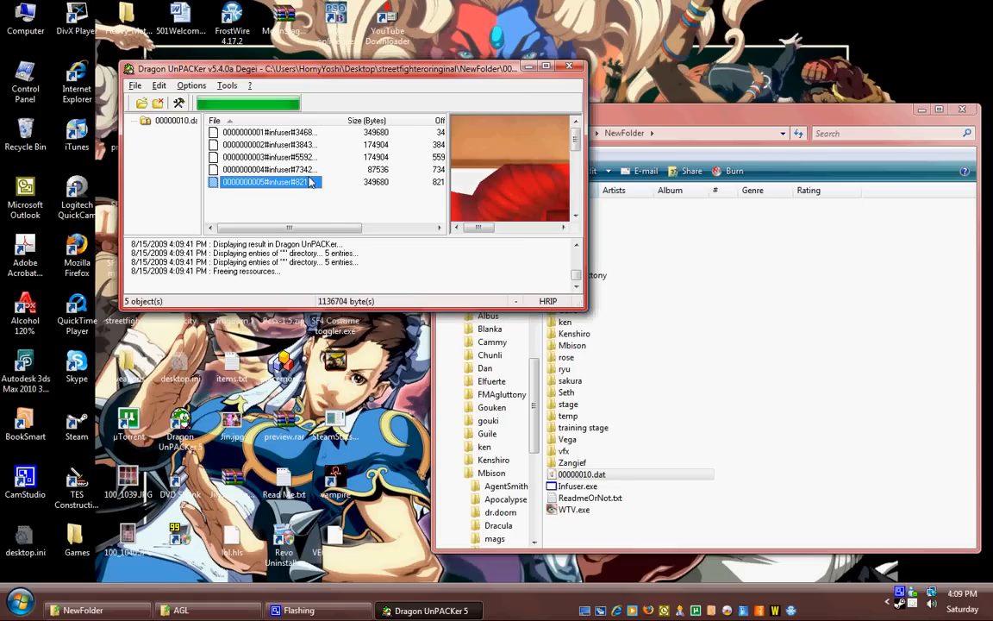
click(272, 169)
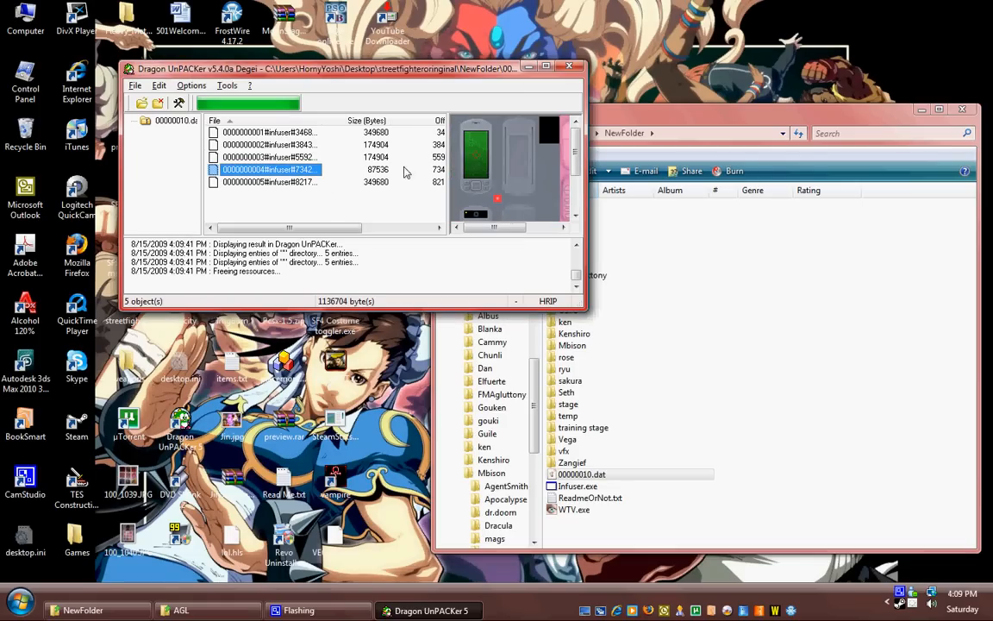
click(263, 156)
click(268, 145)
click(271, 132)
click(299, 145)
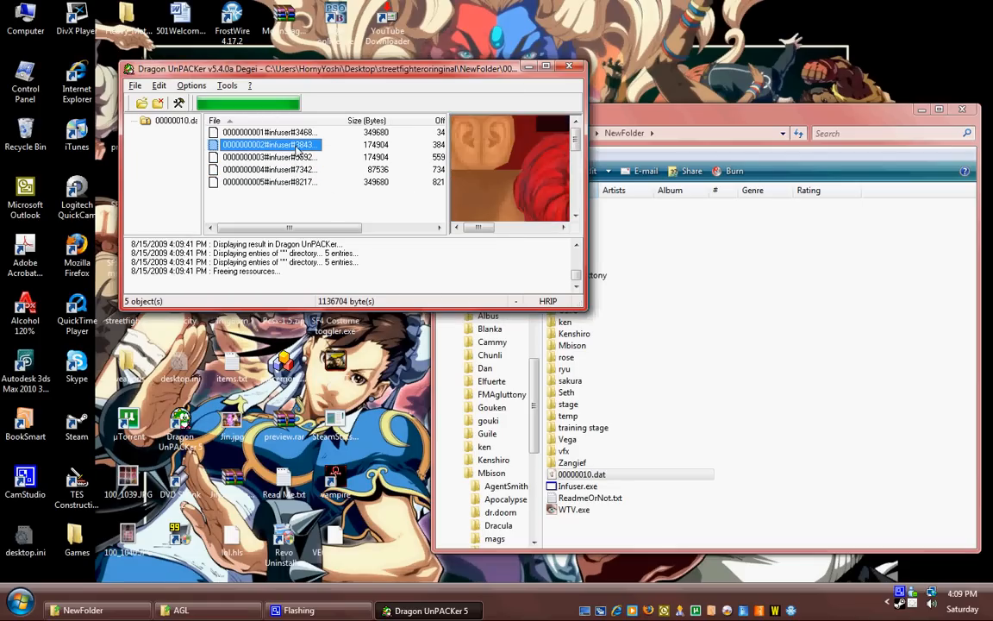
click(297, 157)
click(295, 169)
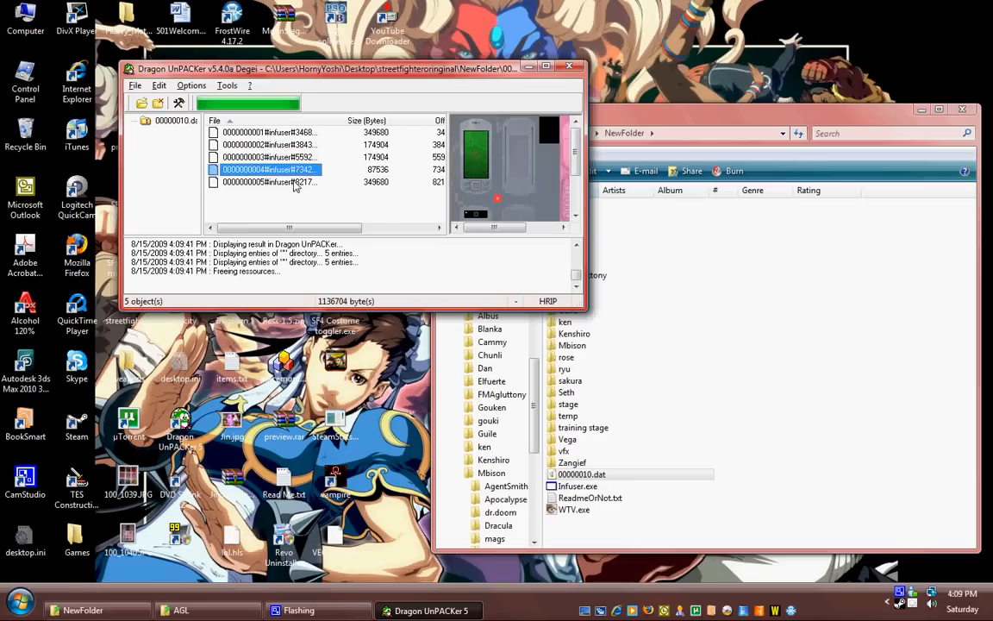
click(293, 182)
Extract all five found textures into NewFolder and close Dragon UnPACKer
click(308, 194)
drag(307, 195, 216, 129)
drag(263, 157, 584, 538)
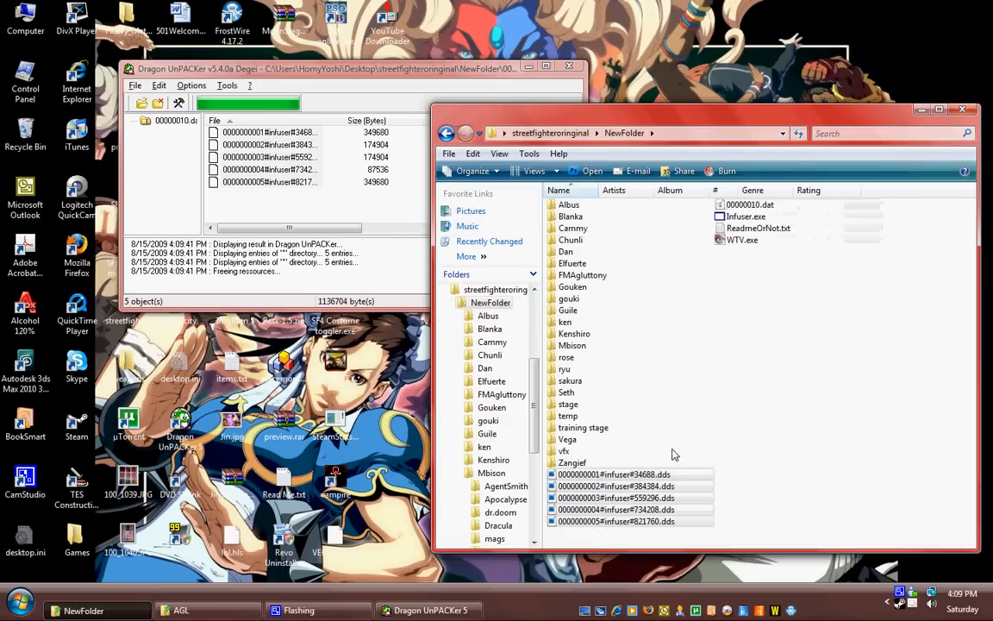
click(569, 68)
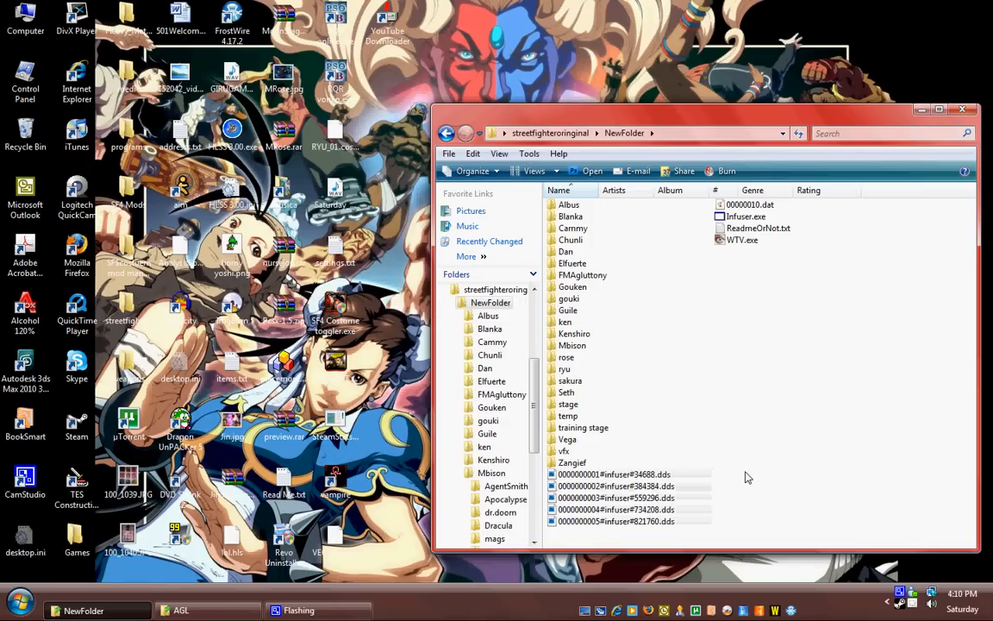
Open the five extracted DDS textures from NewFolder in Photoshop, declining to display their MIP maps
drag(743, 474, 643, 537)
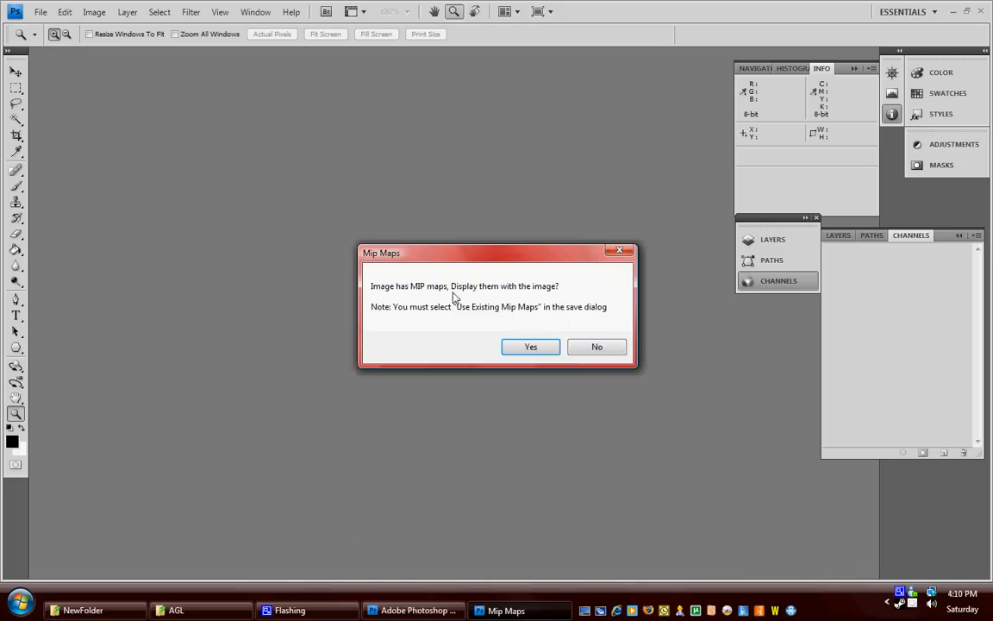
click(590, 347)
click(593, 349)
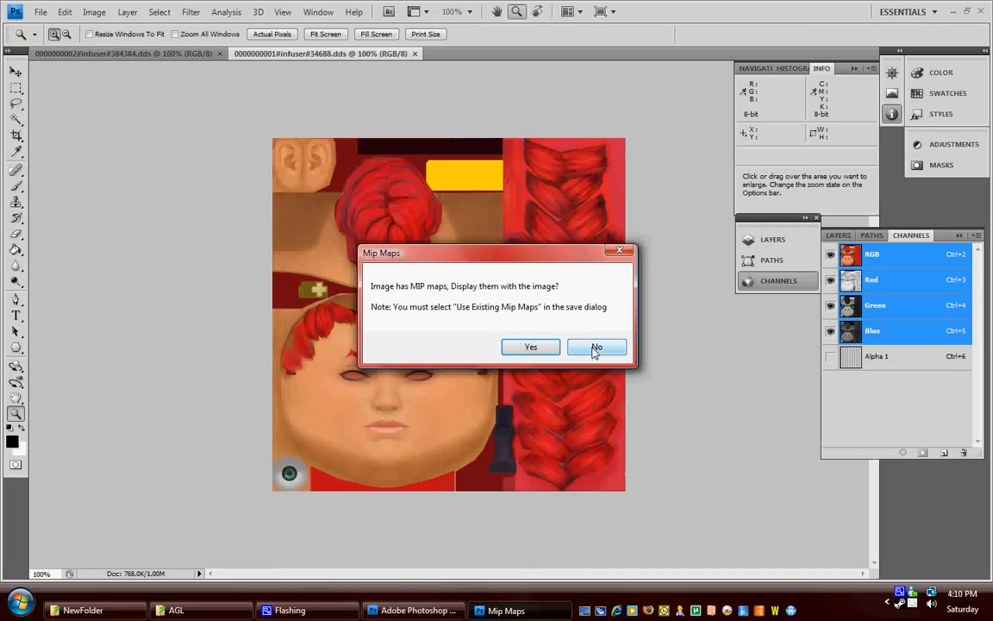
click(593, 349)
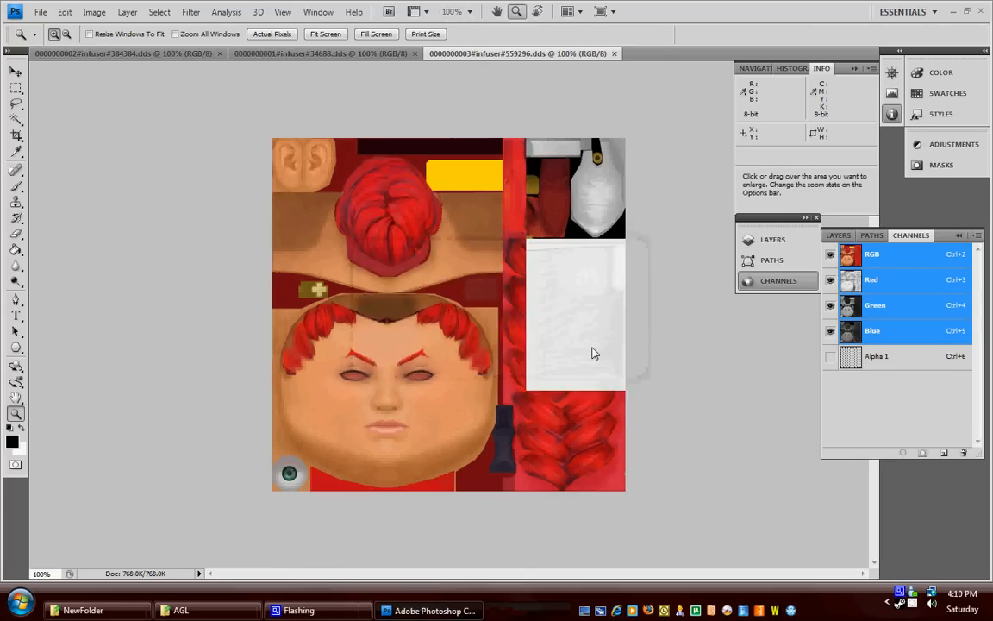
click(593, 350)
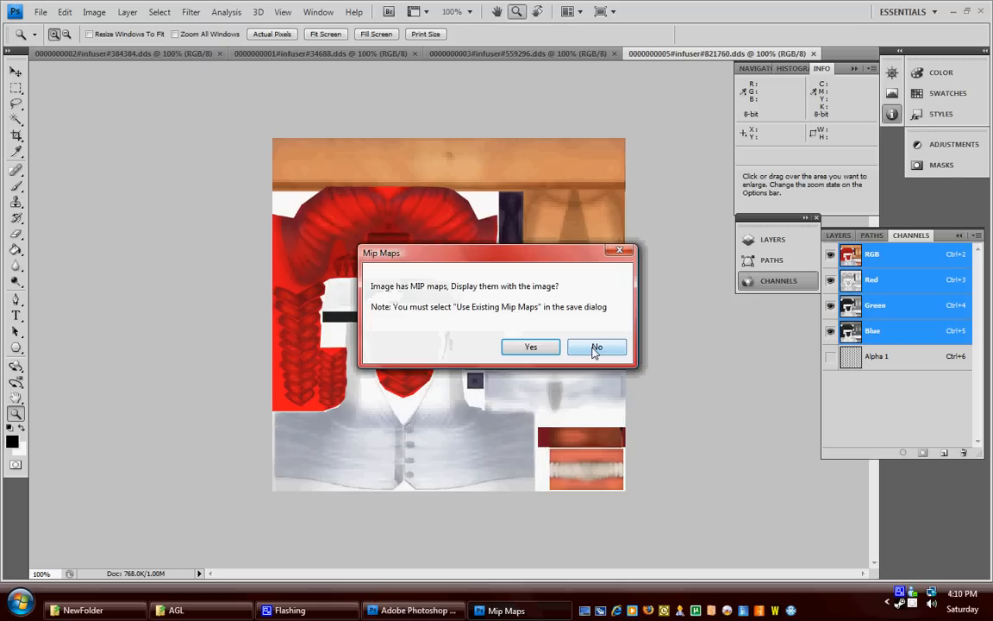
click(593, 349)
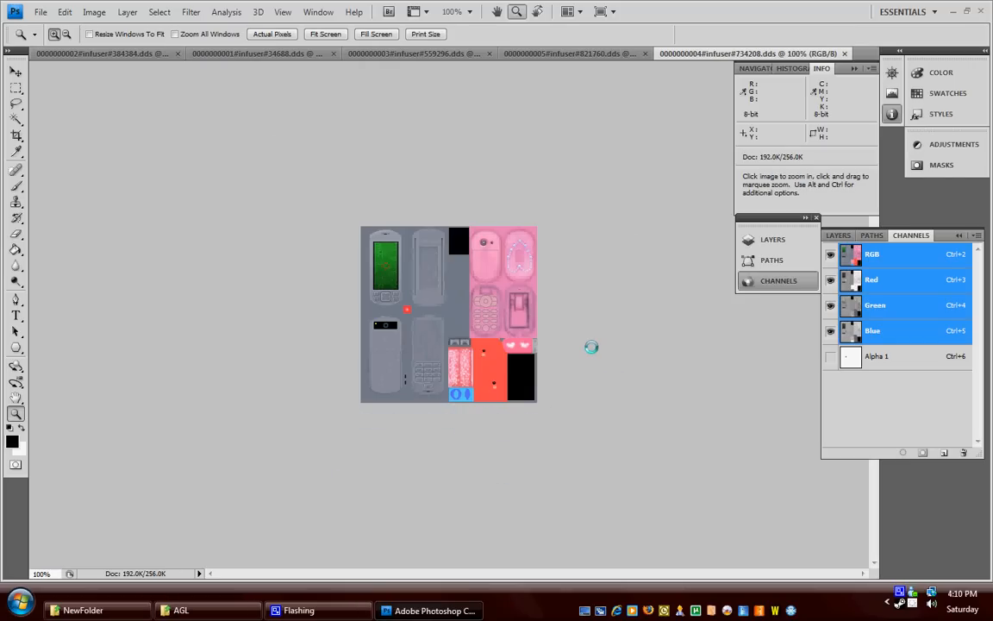
Look through all five opened textures, starting with a closer view of the phone texture, and show the layers of the infuser#384384.dds clothing texture
click(448, 250)
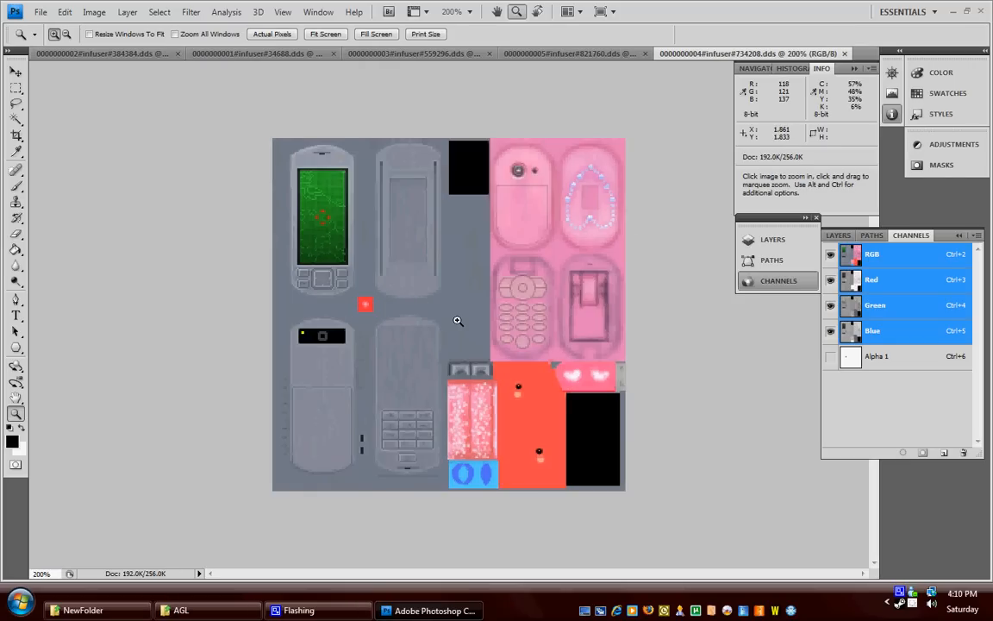
alt+click(457, 319)
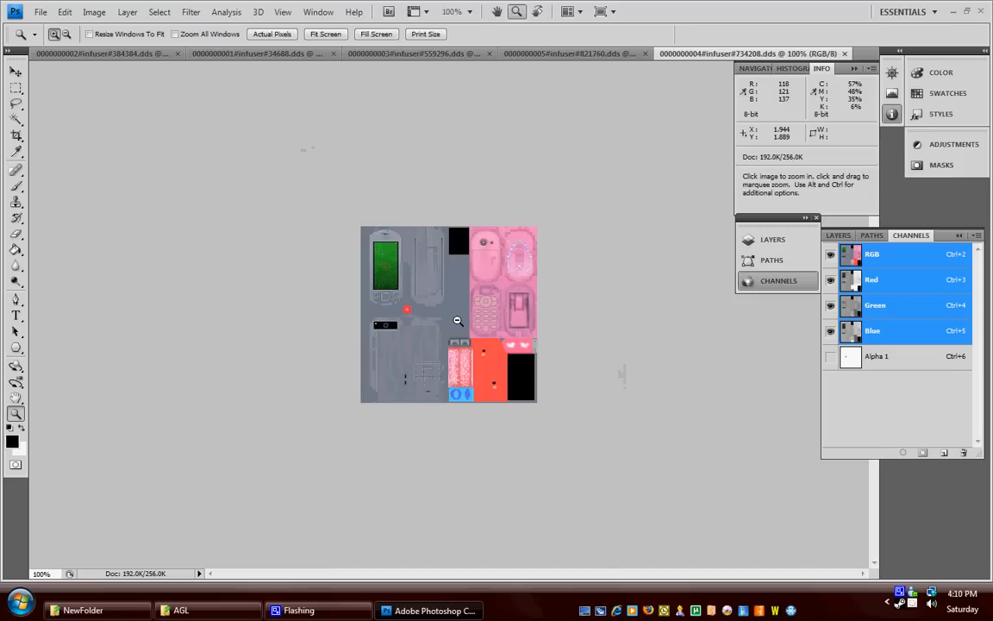
click(545, 58)
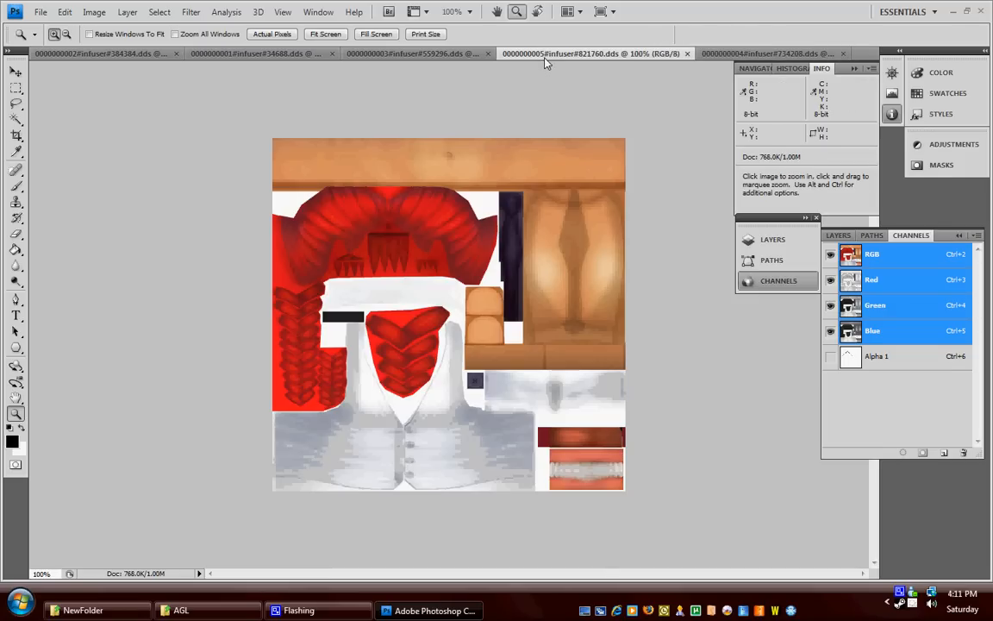
click(450, 54)
click(246, 54)
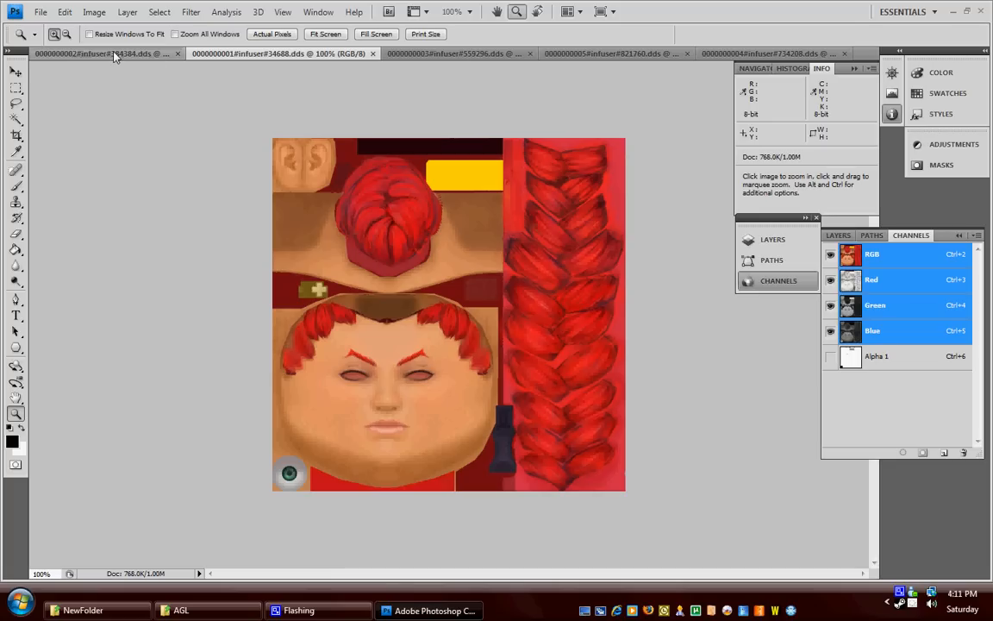
click(113, 55)
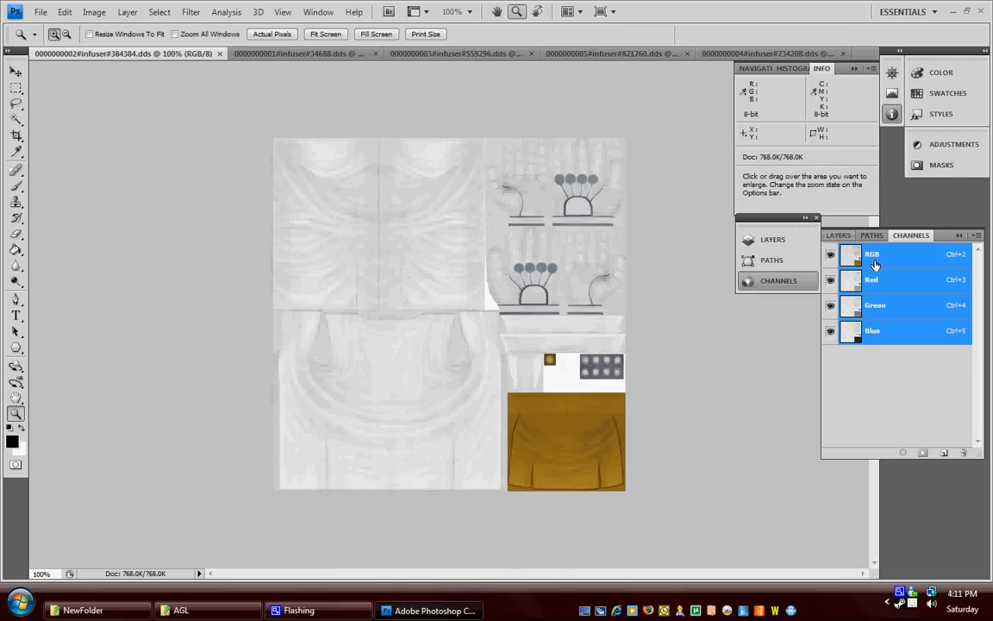
click(838, 236)
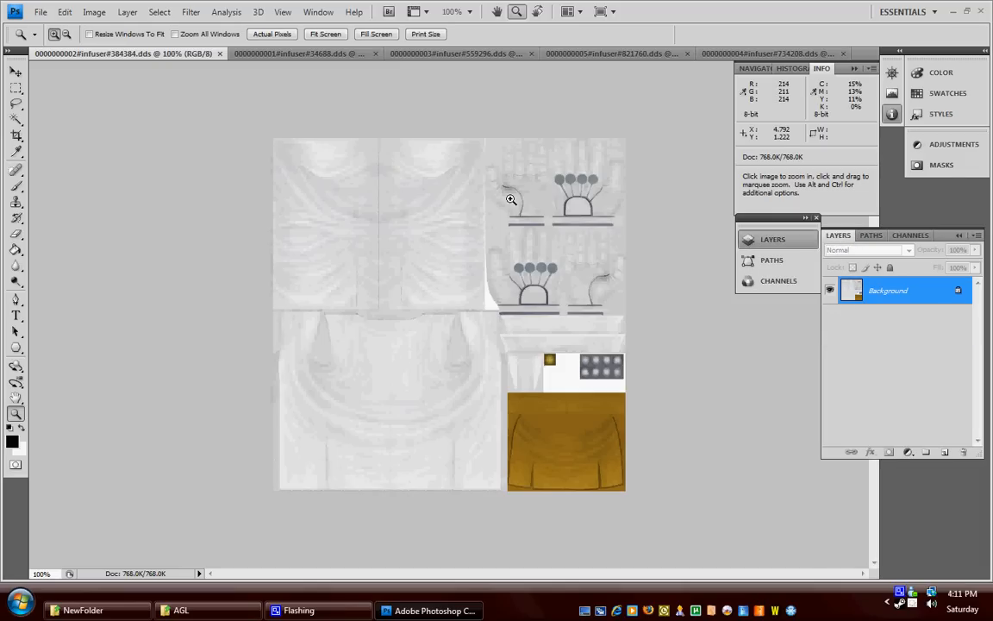
right_click(899, 594)
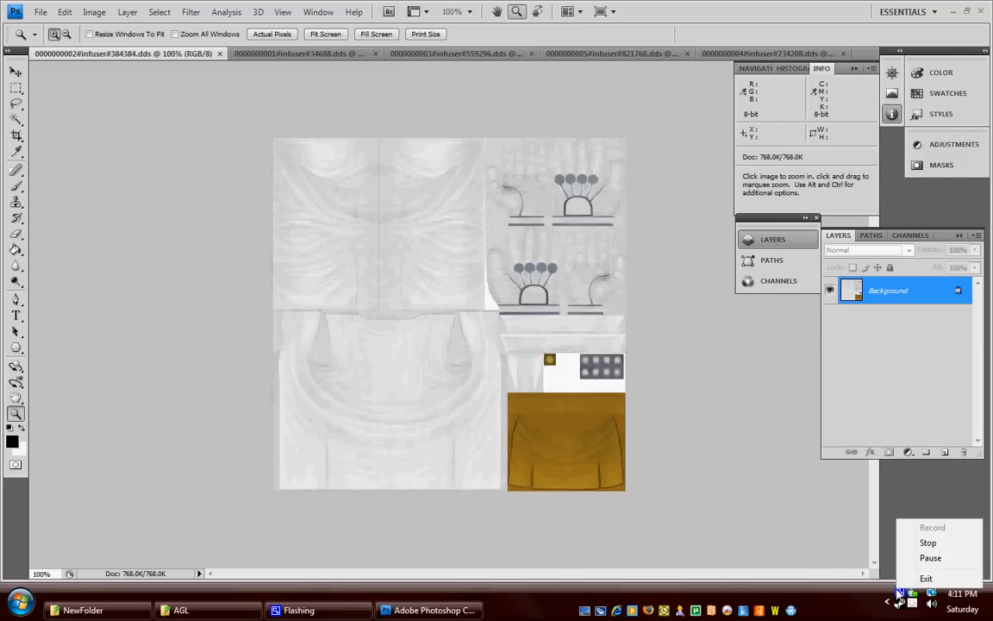